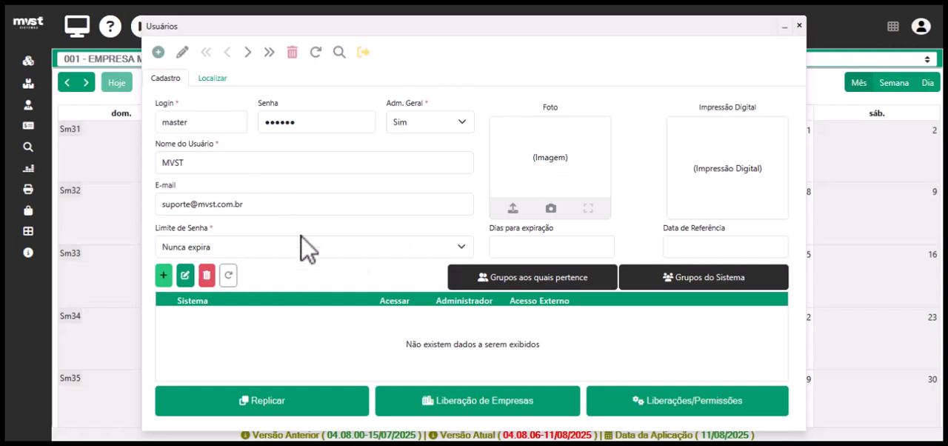
# Start a new user record, enter the login and account password, and set Adm. Geral to Não.
pyautogui.click(158, 52)
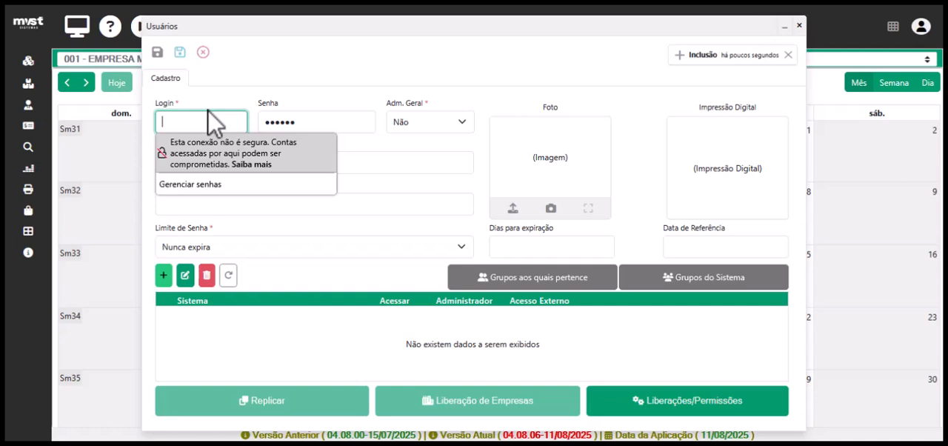
pyautogui.click(266, 123)
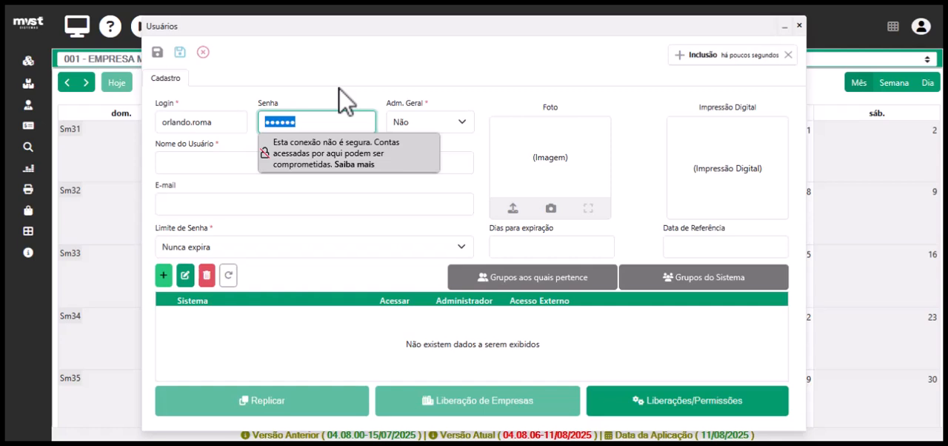
pyautogui.write('123456')
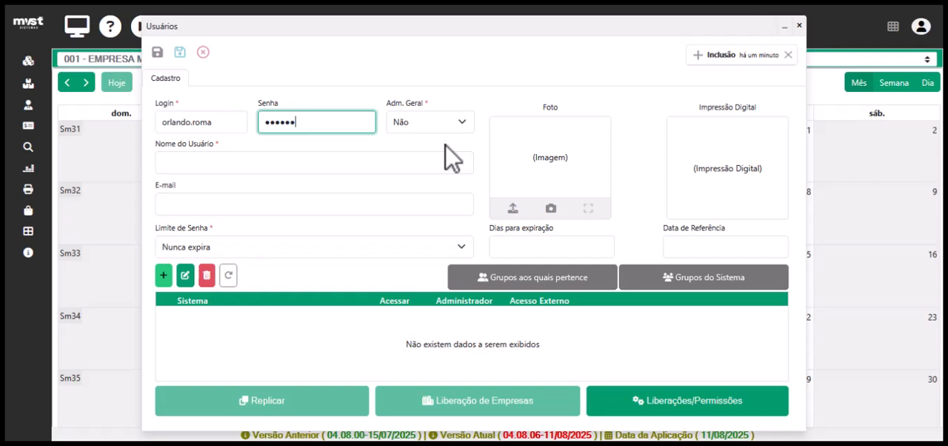
pyautogui.click(438, 124)
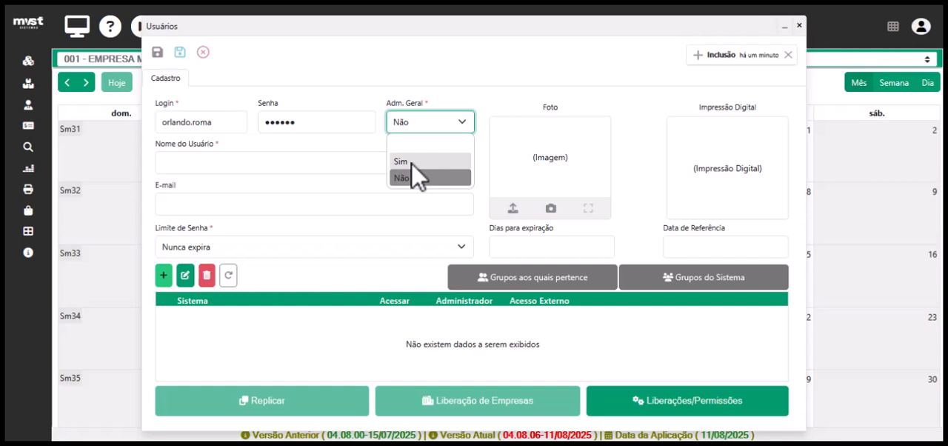
pyautogui.click(400, 179)
# Fill in the new user's full name and e-mail address.
pyautogui.click(210, 165)
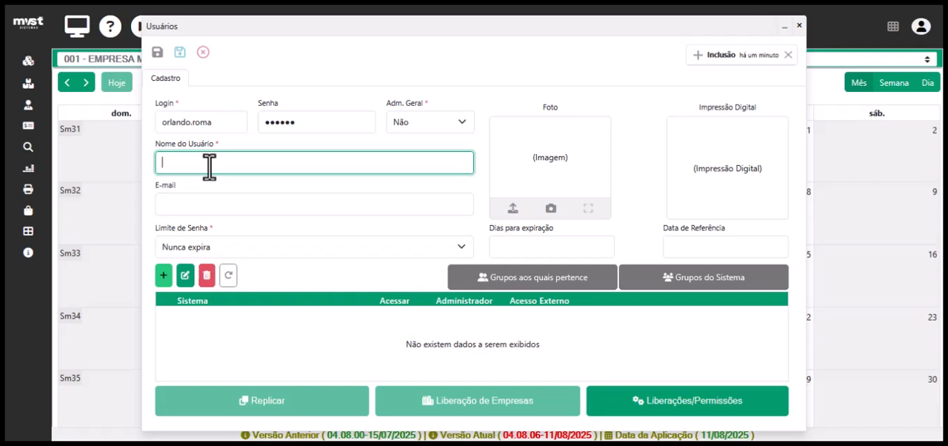
pyautogui.click(216, 206)
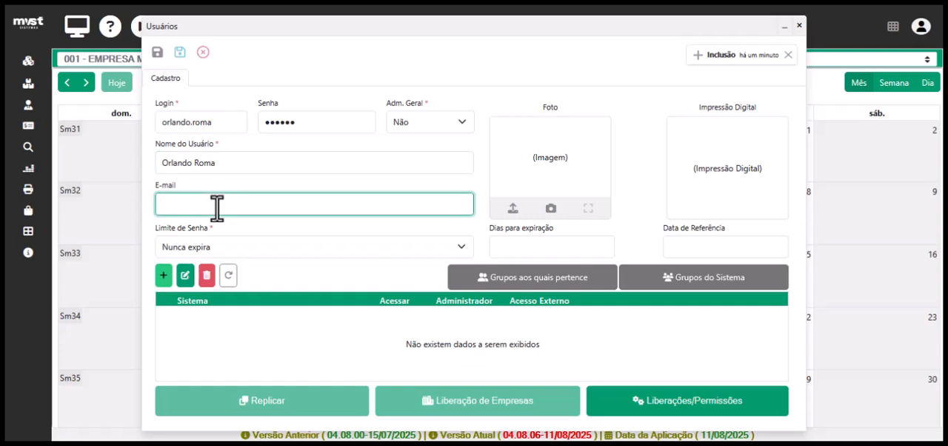
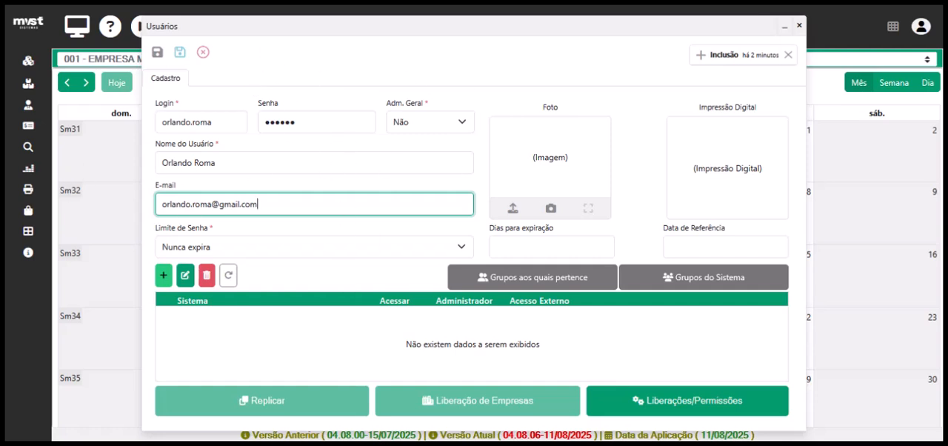
# Try the password limits "Expira em determinado número de dias" and "Troca de senha a cada número de dias" for the new user.
pyautogui.click(229, 252)
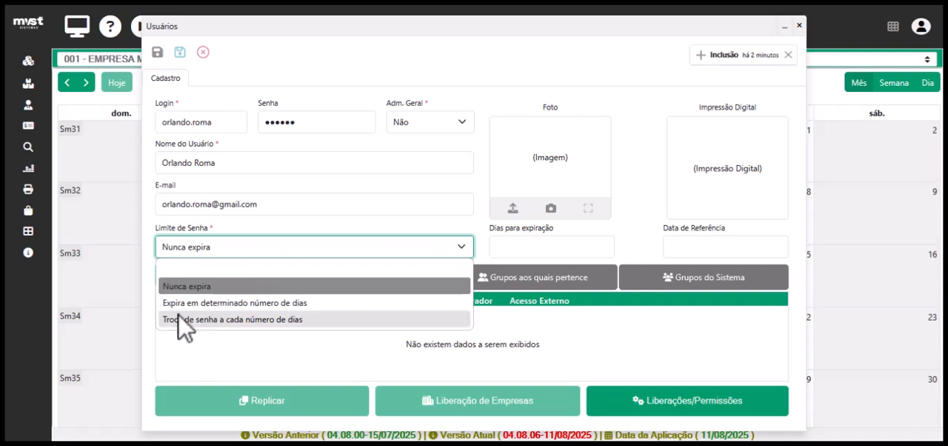
pyautogui.click(309, 304)
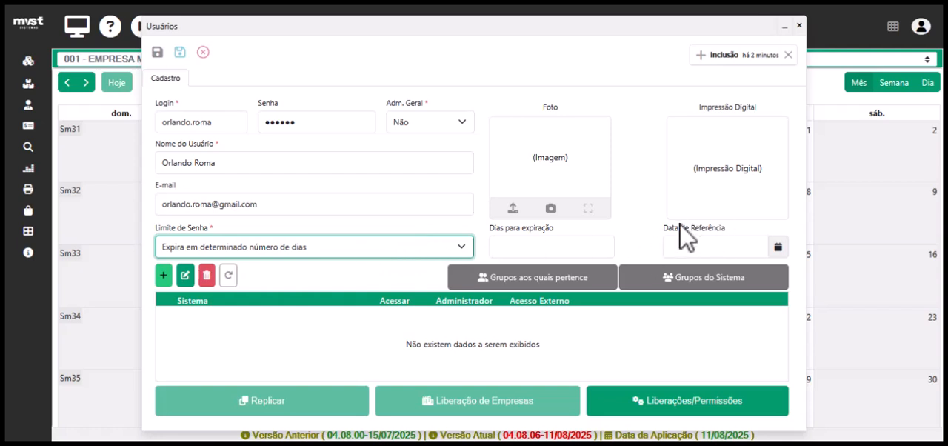
pyautogui.click(470, 247)
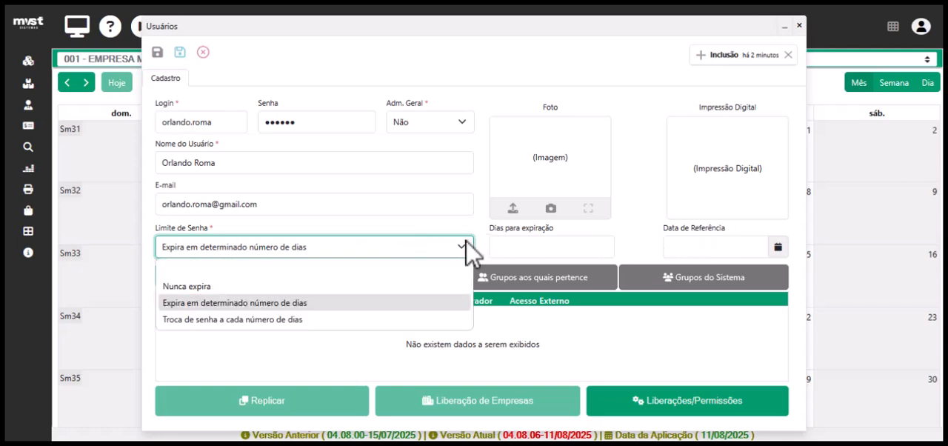
pyautogui.click(217, 319)
pyautogui.click(576, 247)
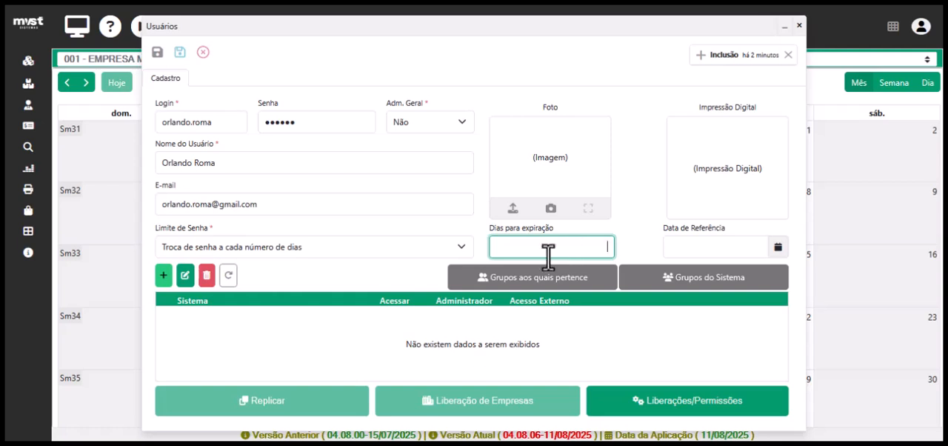
# Set the password limit to "Nunca expira" and save the new user record, leaving insertion mode.
pyautogui.click(457, 252)
pyautogui.click(235, 287)
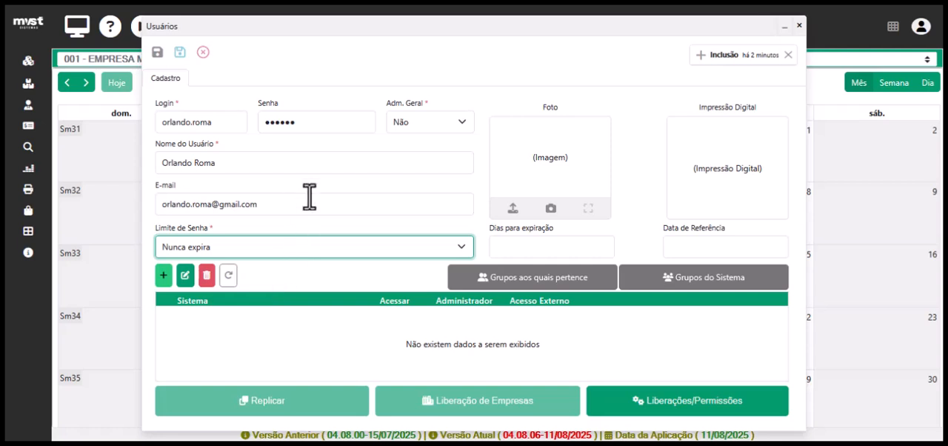
pyautogui.click(180, 53)
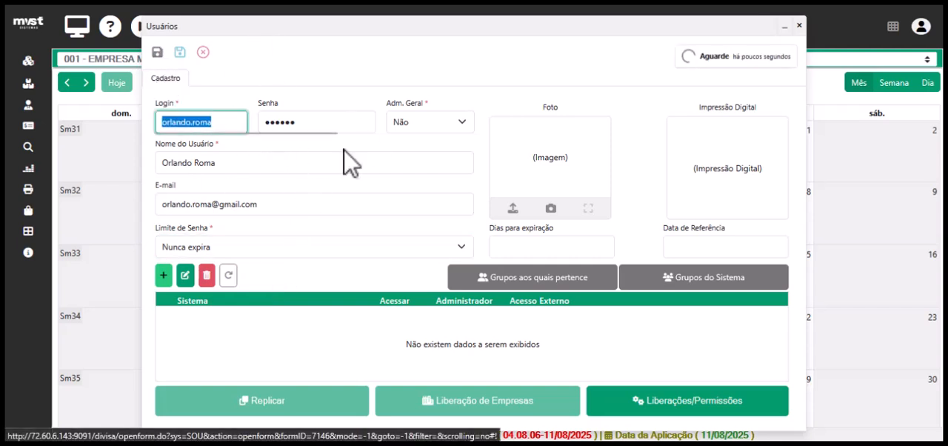
pyautogui.click(203, 52)
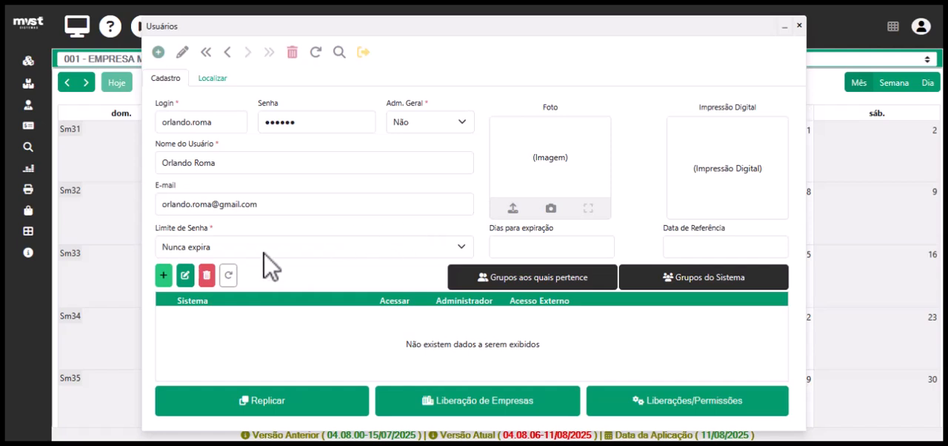
# Add the SOU-ERP system to the user with Acessar and Acesso Externo enabled, and save the row.
pyautogui.click(164, 275)
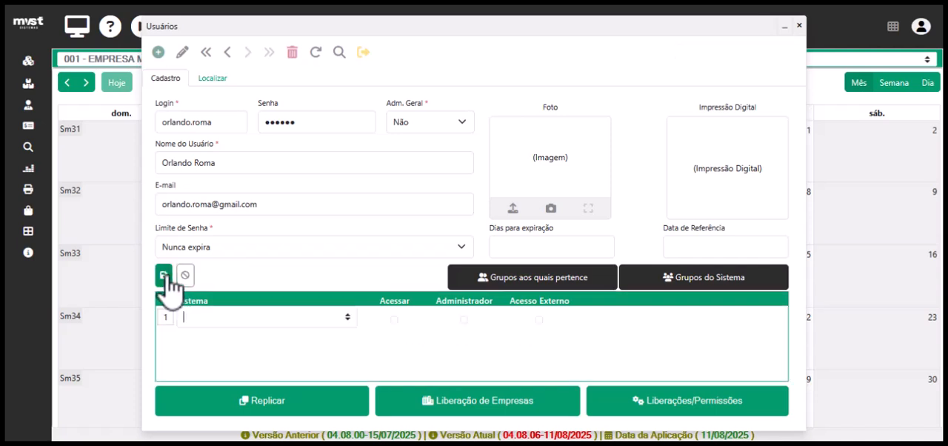
pyautogui.click(347, 319)
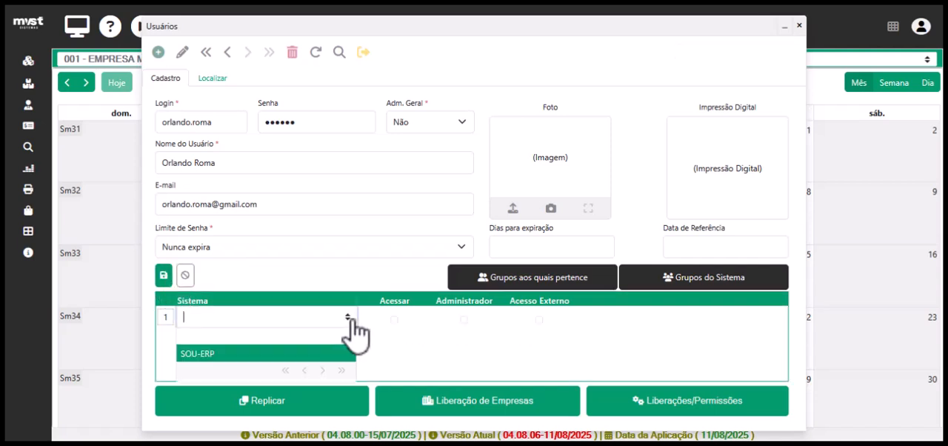
pyautogui.click(236, 354)
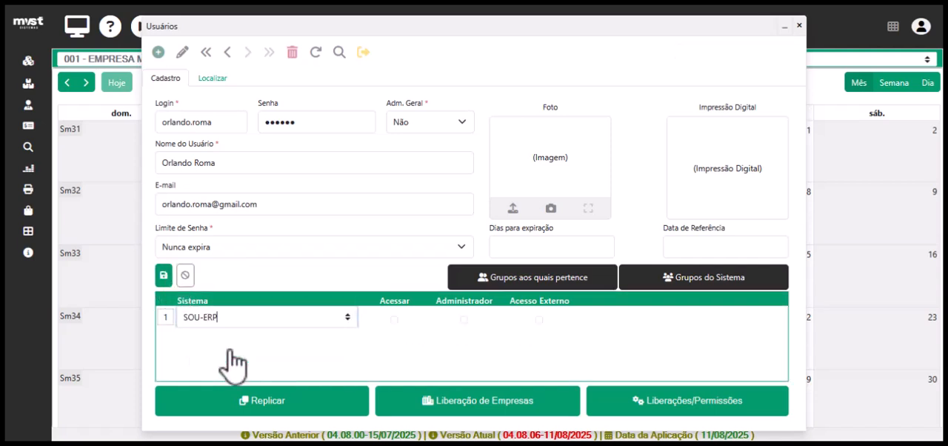
pyautogui.click(395, 320)
pyautogui.click(539, 320)
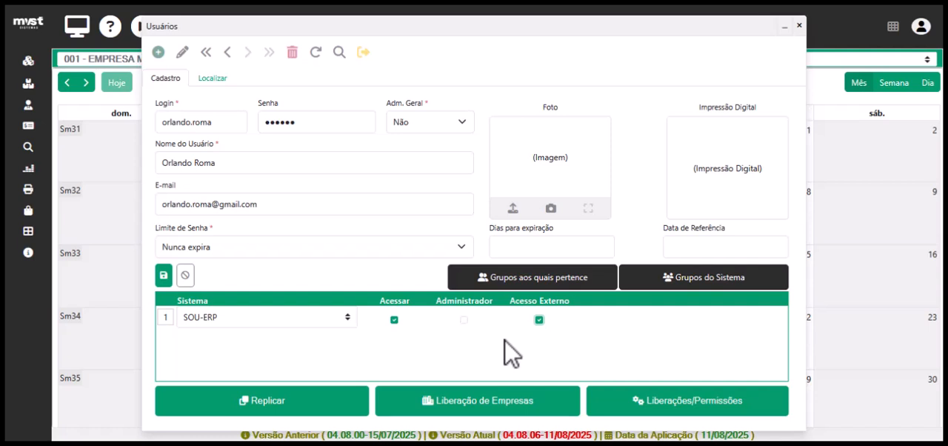
pyautogui.click(539, 319)
pyautogui.click(164, 278)
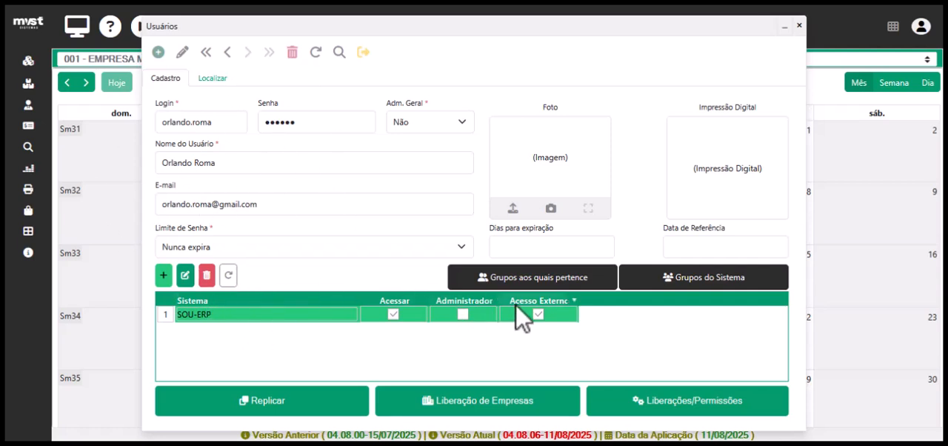
# Open the groups the user belongs to and add the VENDAS group for SOU-ERP.
pyautogui.click(532, 282)
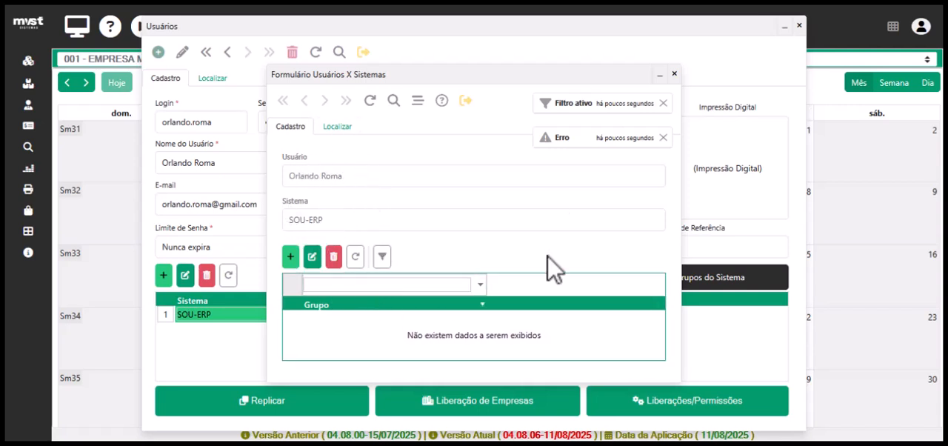
pyautogui.click(290, 256)
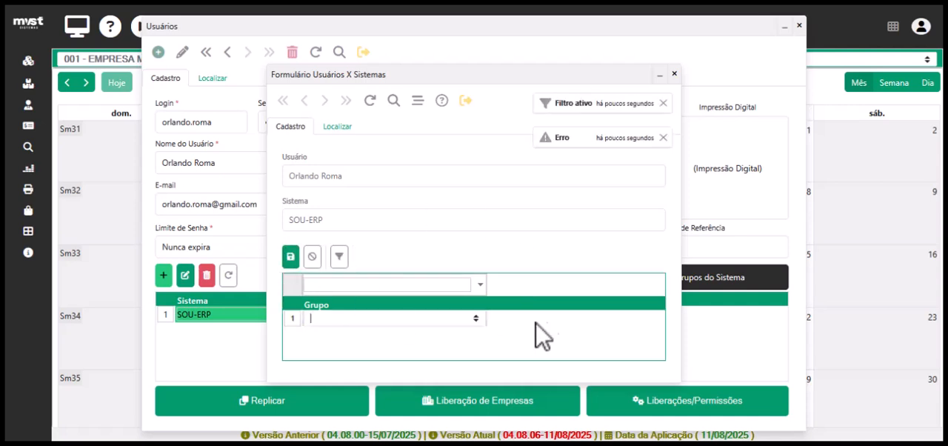
pyautogui.click(474, 319)
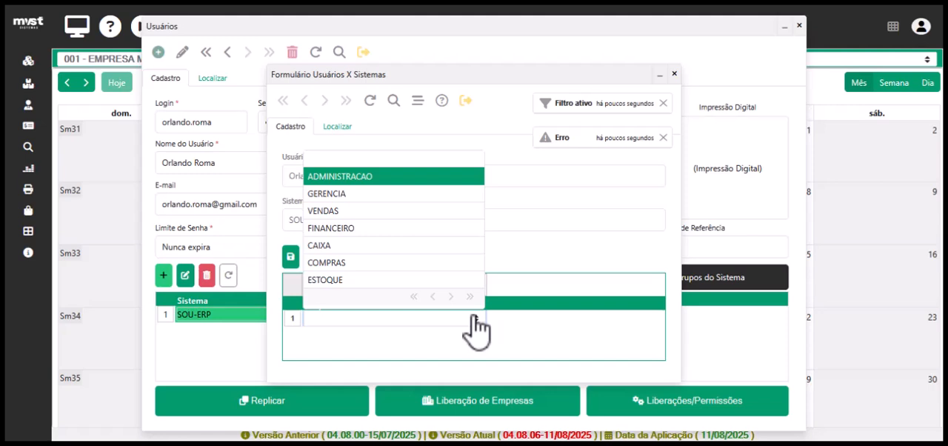
pyautogui.click(358, 213)
pyautogui.click(291, 256)
# Add CAIXA as the user's second group, save it and close the user groups form.
pyautogui.click(291, 257)
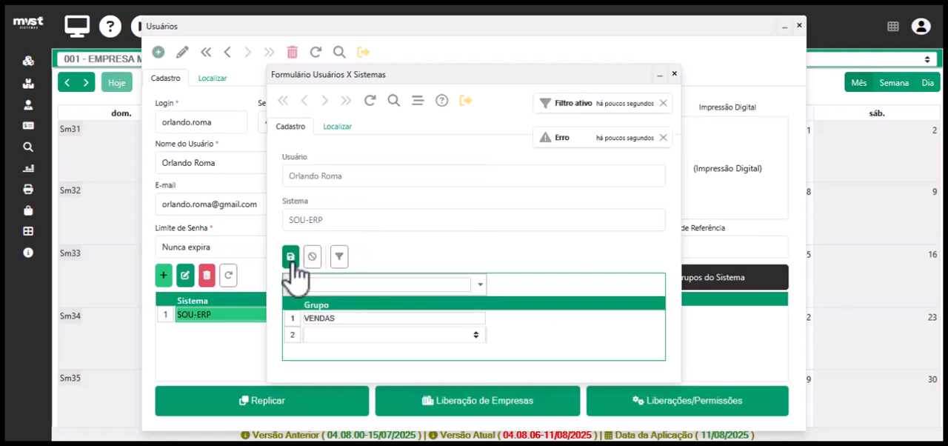
pyautogui.click(475, 335)
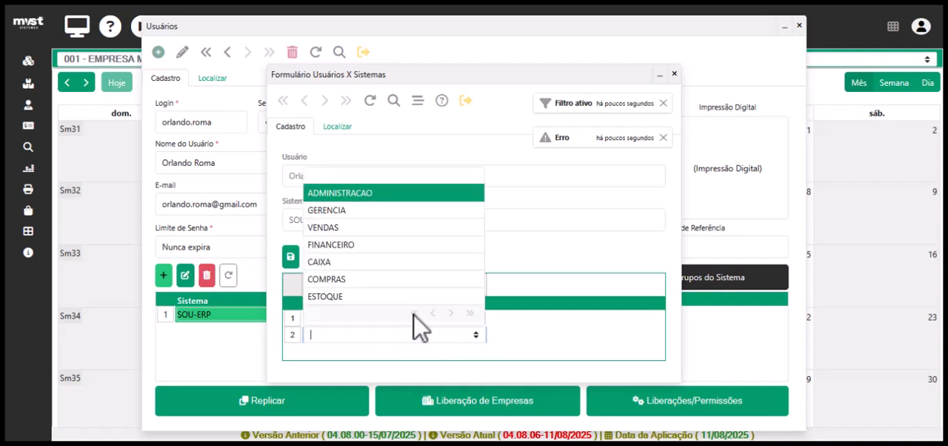
pyautogui.click(350, 263)
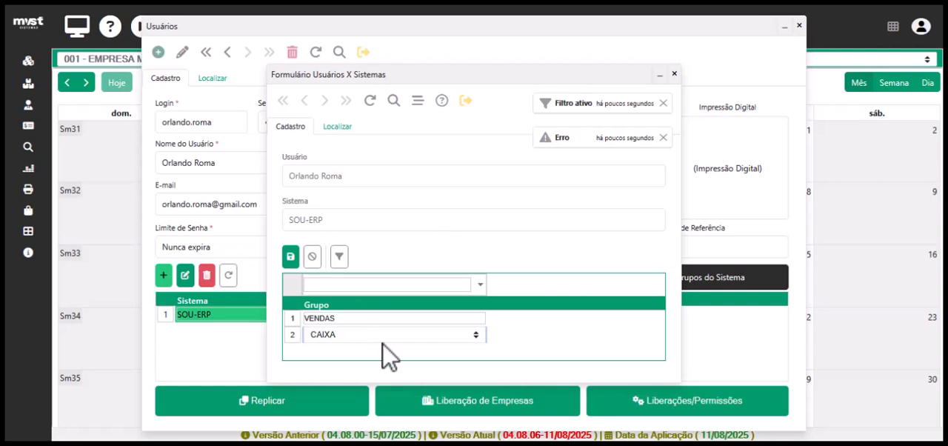
pyautogui.click(290, 257)
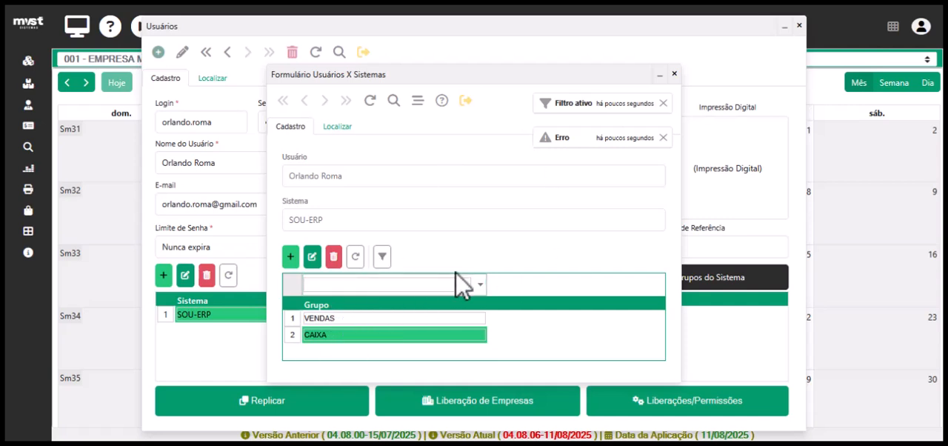
pyautogui.click(674, 74)
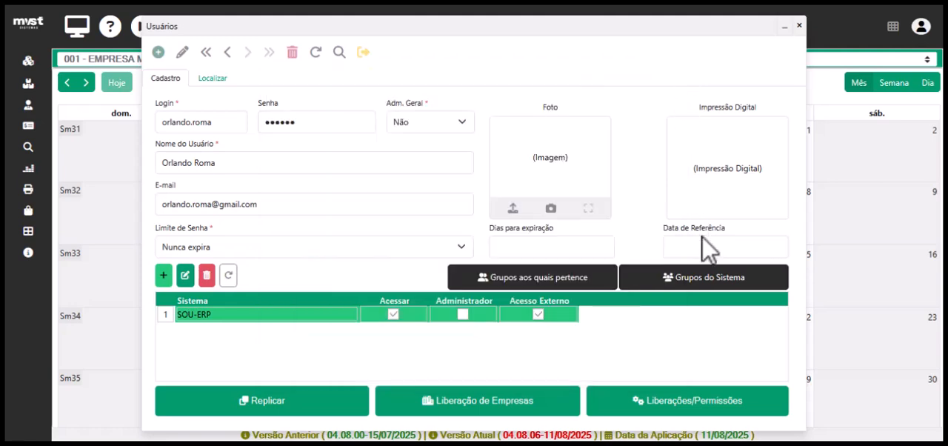
# Try editing the ADMINISTRACAO group and adding a new group in the SOU-ERP system groups.
pyautogui.click(713, 282)
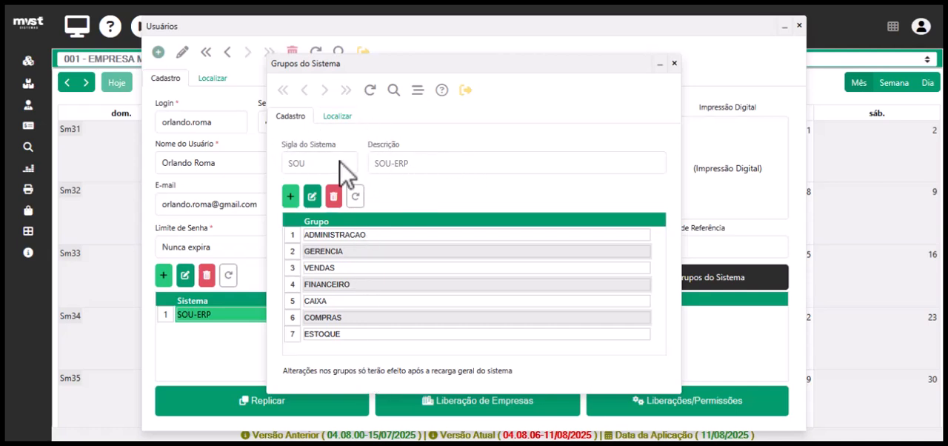
pyautogui.doubleClick(358, 241)
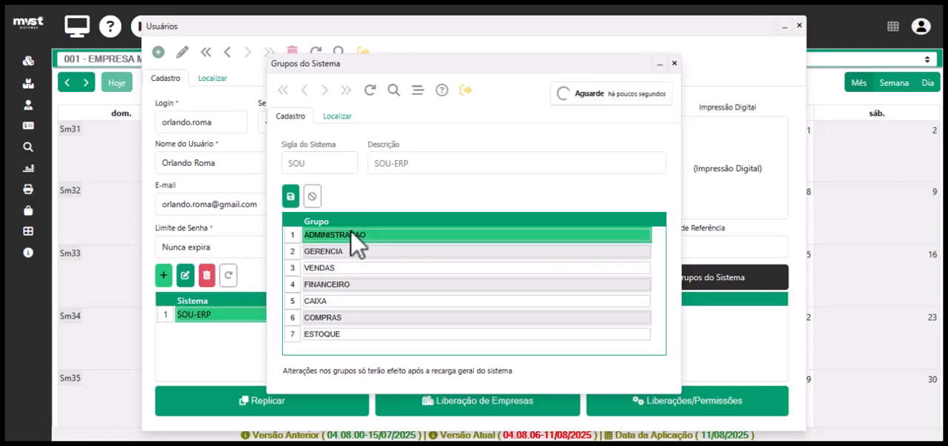
pyautogui.click(312, 196)
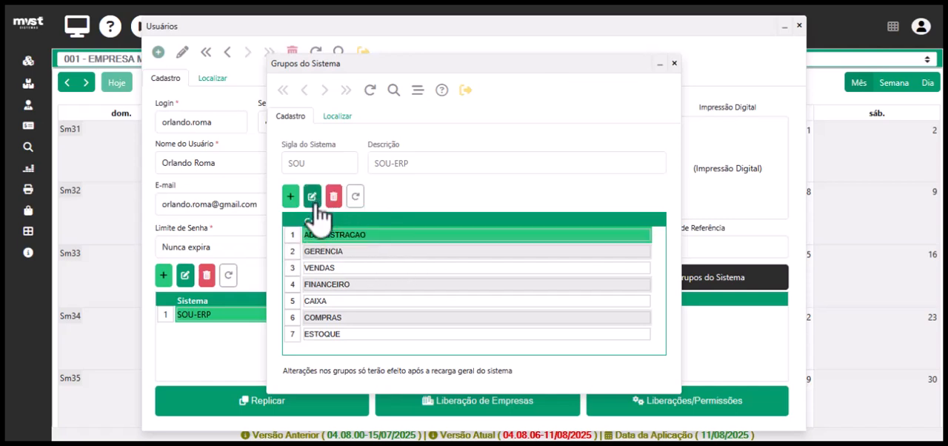
pyautogui.click(290, 197)
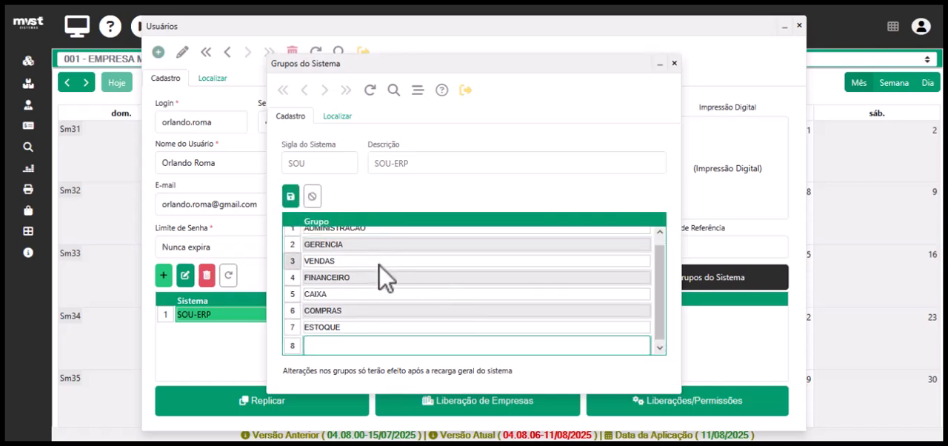
pyautogui.click(312, 197)
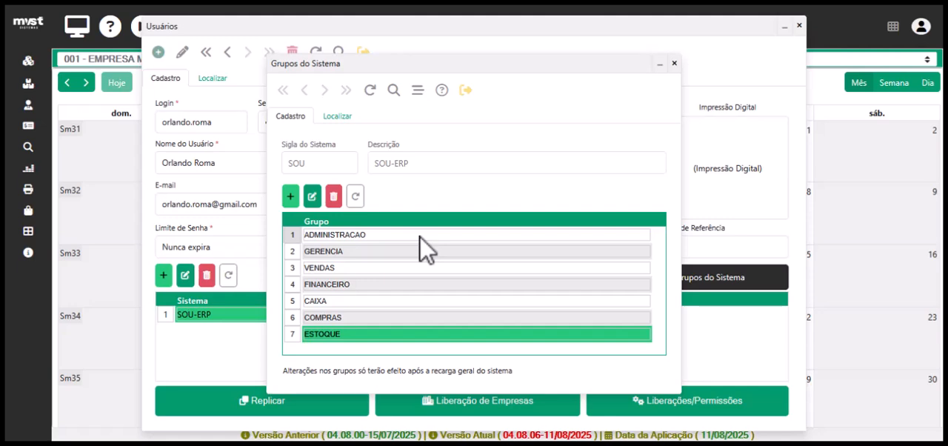
pyautogui.click(674, 64)
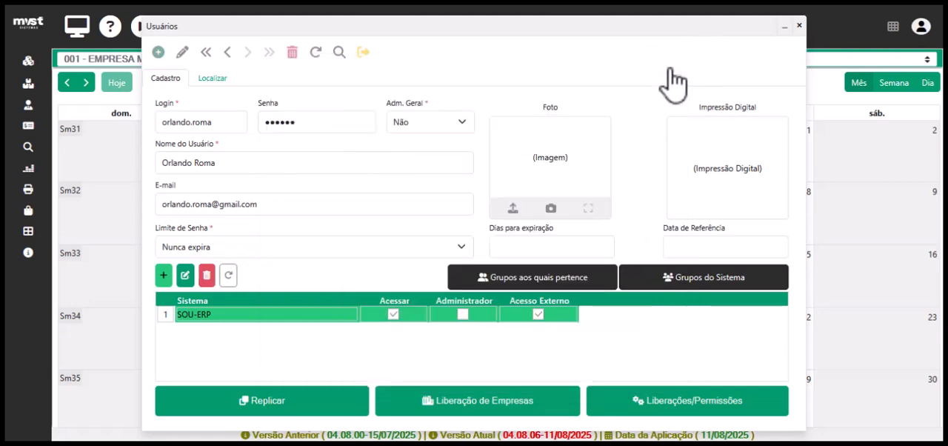
# Review the groups assigned to the user in SOU-ERP, and close the form.
pyautogui.click(546, 285)
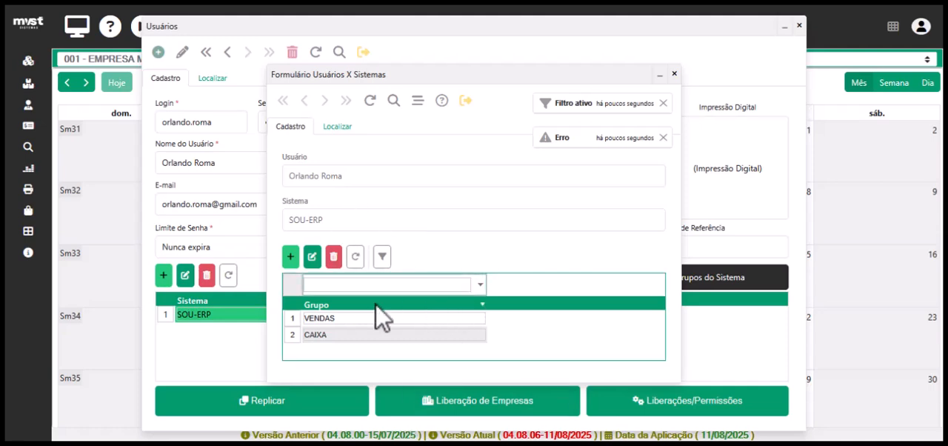
pyautogui.moveTo(35, 118)
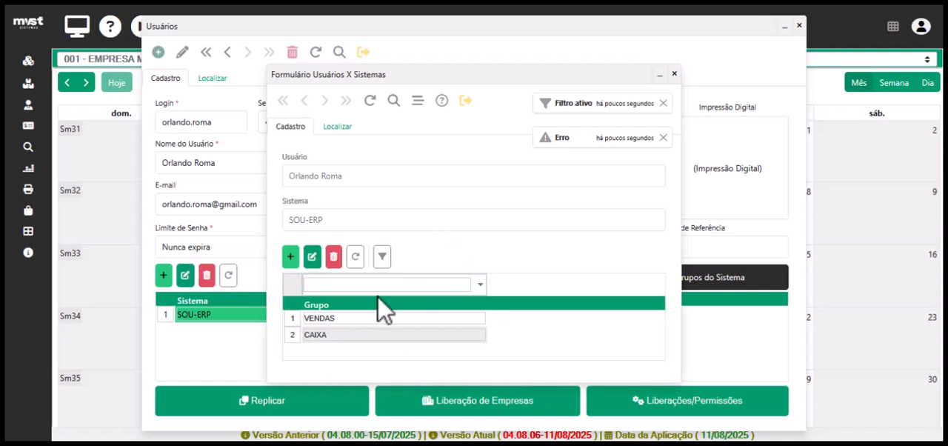
pyautogui.click(674, 74)
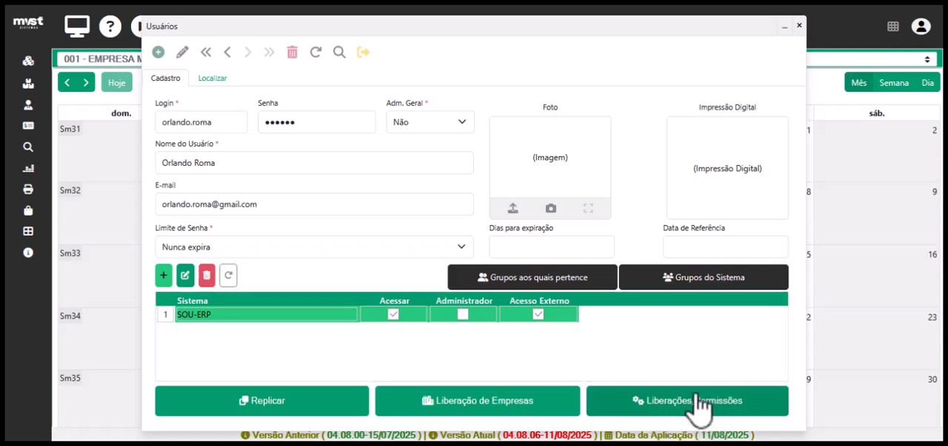
# Replicate the permissions and companies from administrador to the new user, and close the replication form.
pyautogui.click(244, 404)
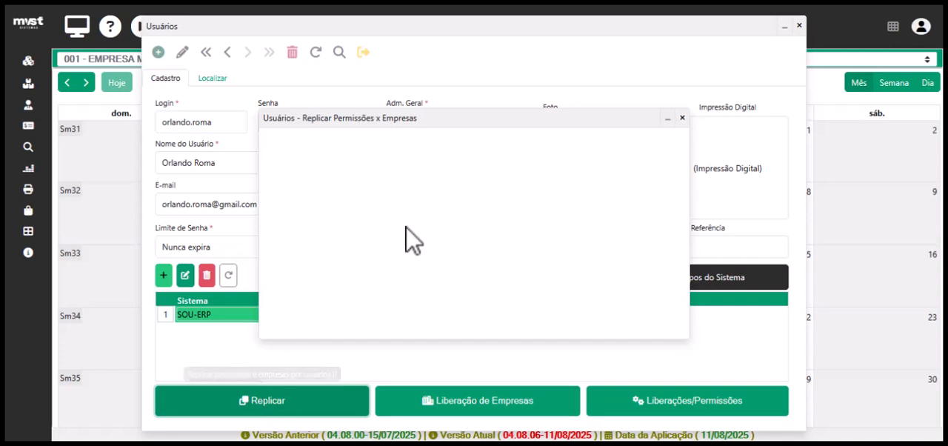
pyautogui.click(664, 214)
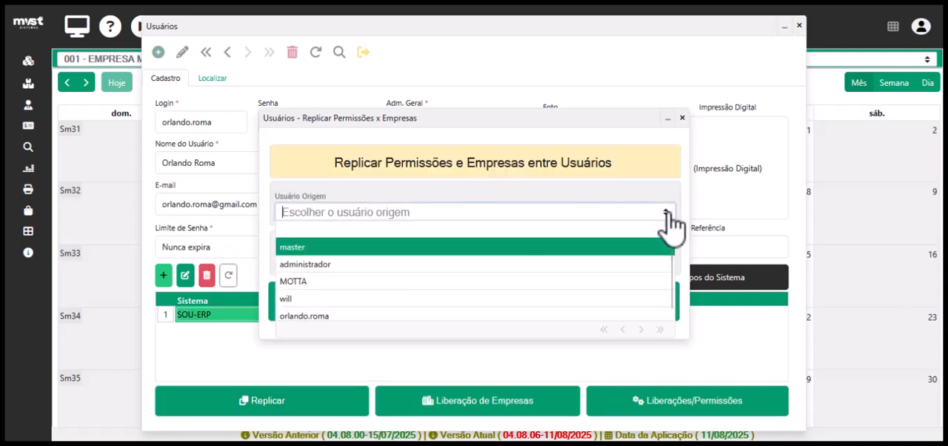
pyautogui.click(333, 263)
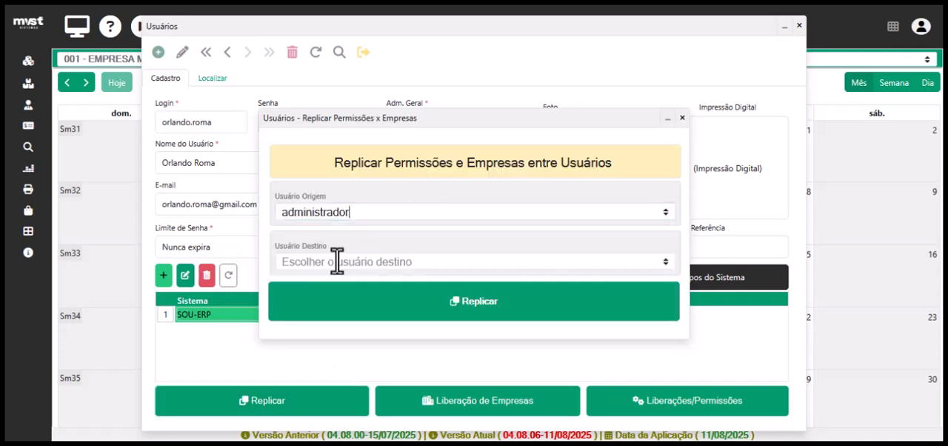
pyautogui.click(665, 266)
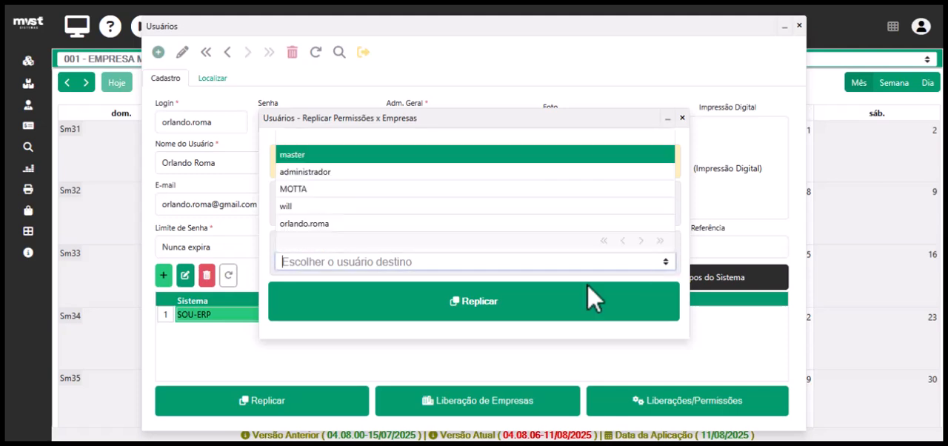
pyautogui.click(359, 224)
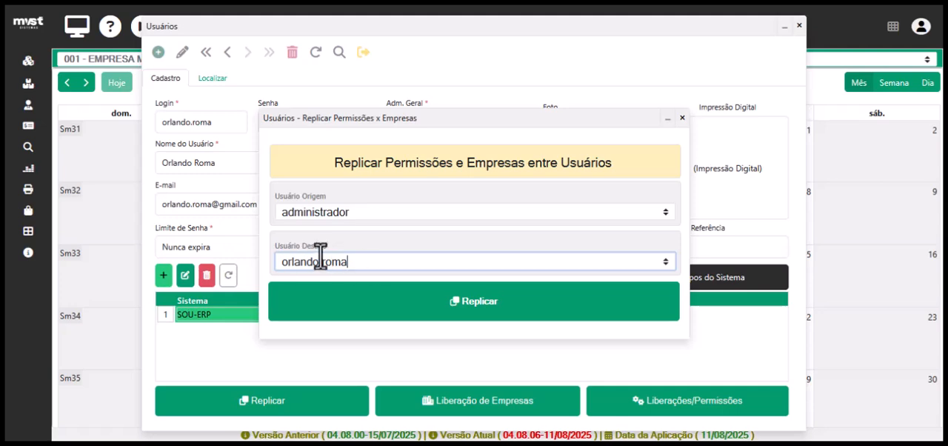
pyautogui.click(489, 307)
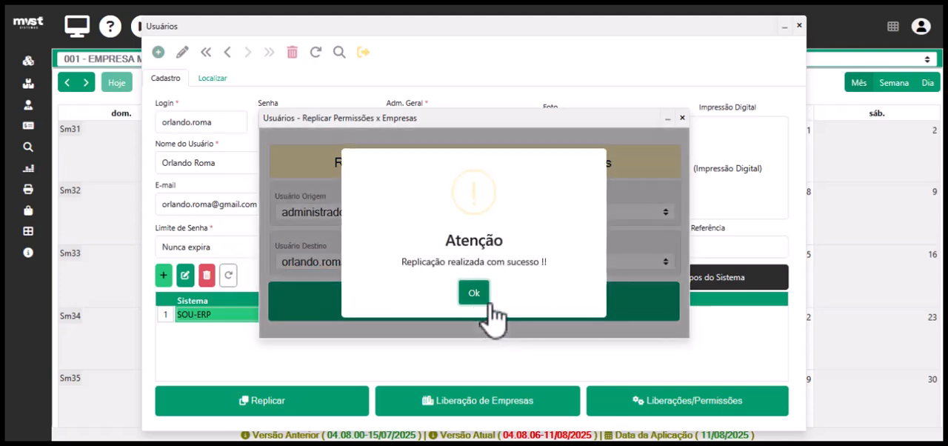
pyautogui.click(480, 294)
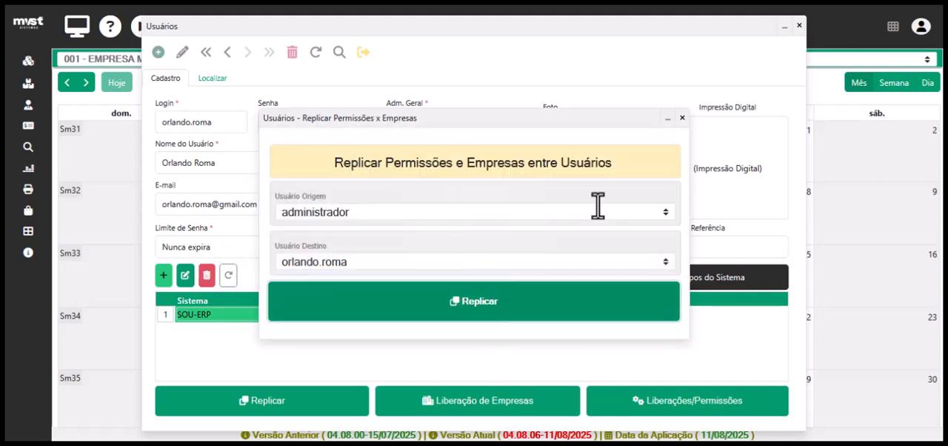
pyautogui.click(682, 119)
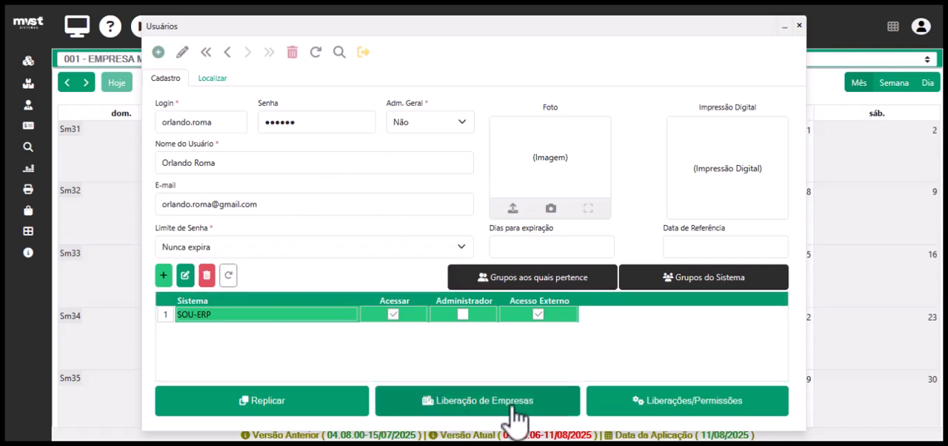
# Open the user's company releases, withdraw all released companies and release them again.
pyautogui.click(478, 406)
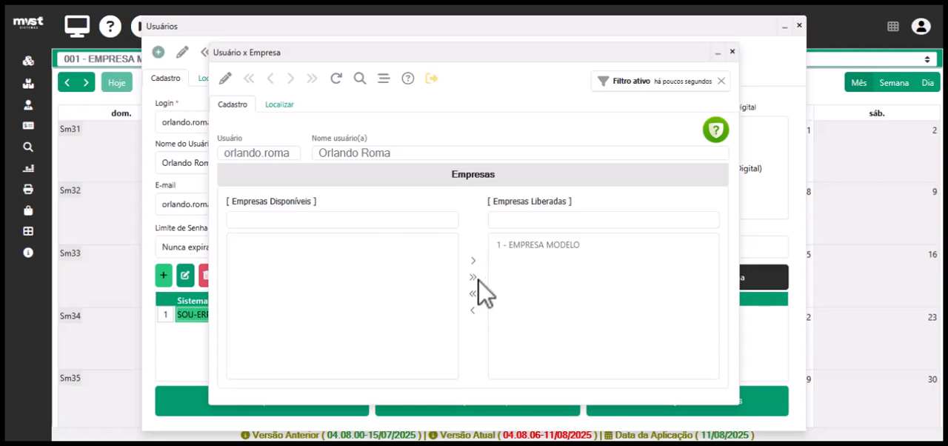
pyautogui.click(329, 259)
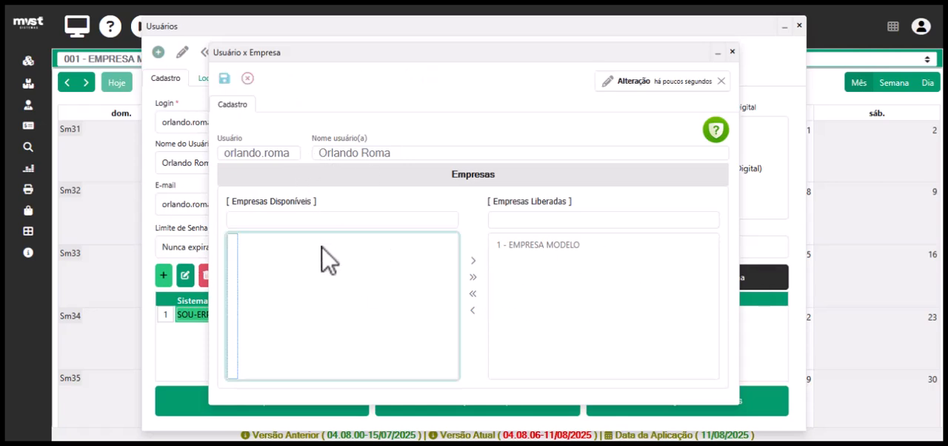
pyautogui.click(473, 294)
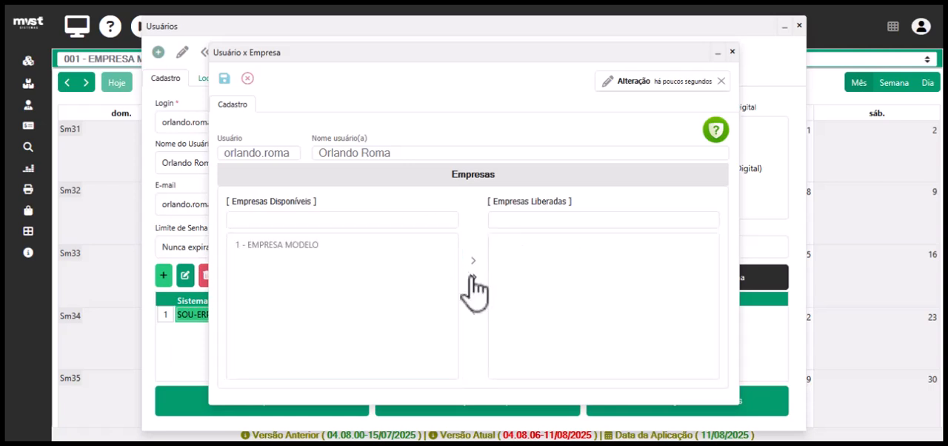
pyautogui.click(473, 276)
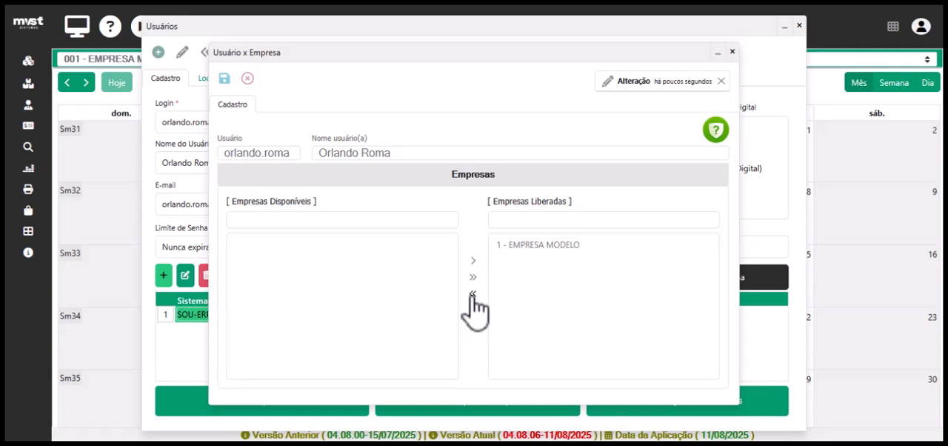
# Try moving EMPRESA MODELO between the available and released companies, using both the bulk and the single-company transfers.
pyautogui.click(472, 294)
pyautogui.click(350, 242)
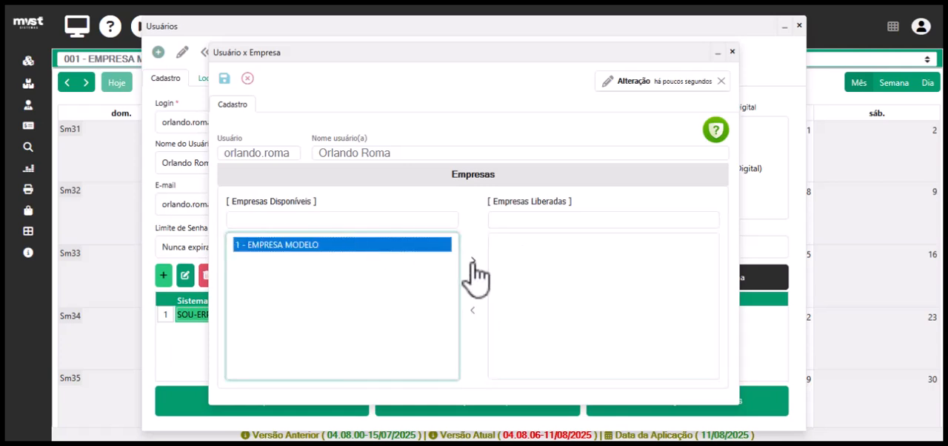
pyautogui.click(473, 260)
pyautogui.click(535, 247)
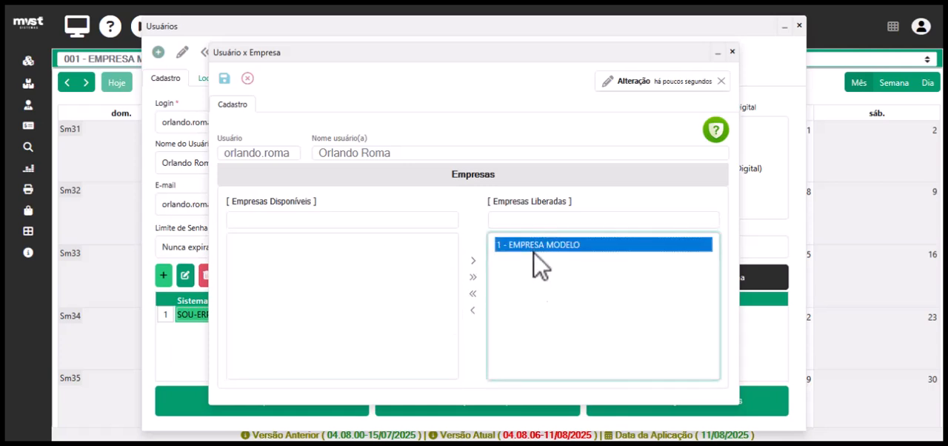
pyautogui.click(472, 311)
pyautogui.click(338, 273)
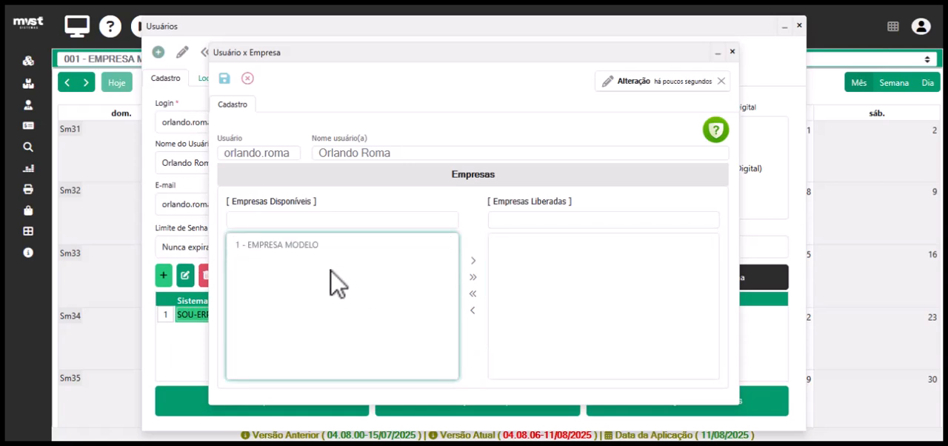
# Release all available companies to the user, save the change and close the company release form.
pyautogui.click(474, 278)
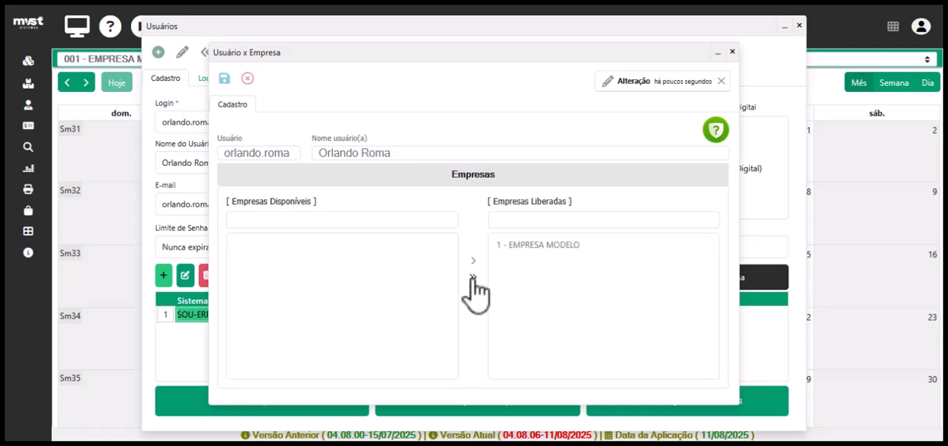
pyautogui.click(224, 78)
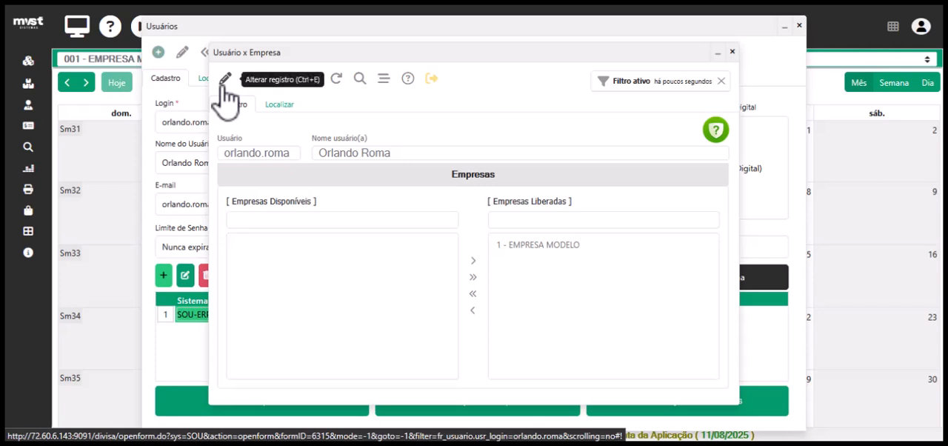
pyautogui.click(224, 80)
pyautogui.click(225, 81)
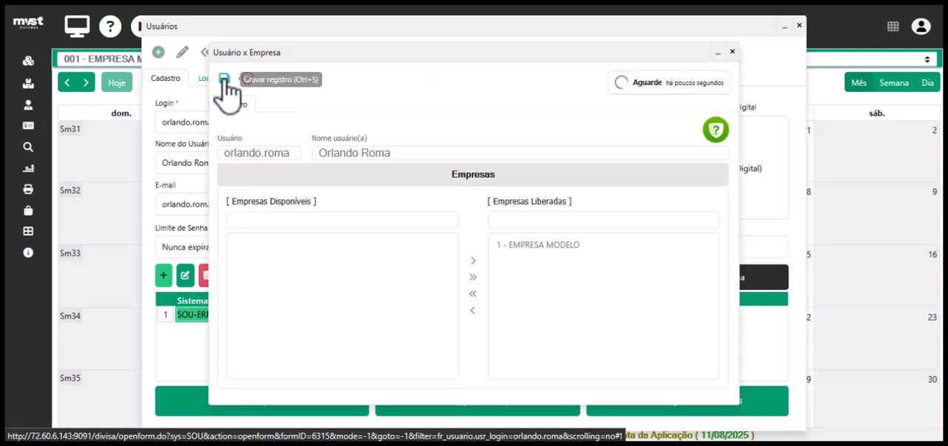
pyautogui.click(733, 52)
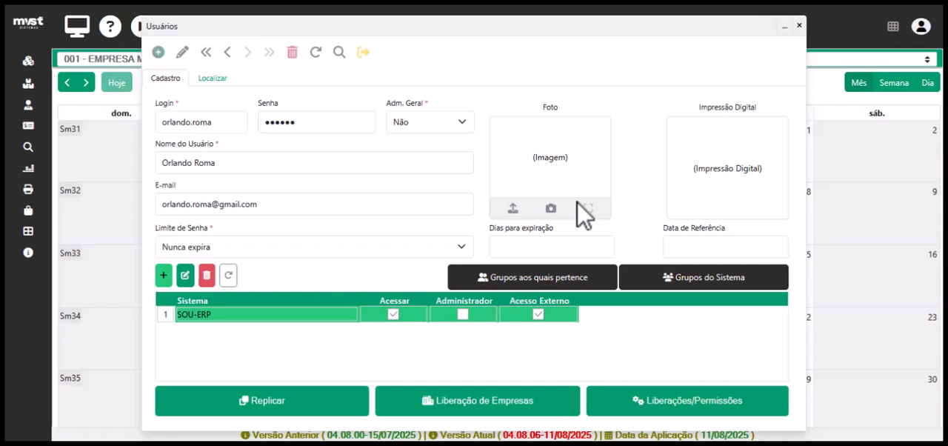
# Open the user's releases and permissions settings and examine the maximum discount fields for products and services.
pyautogui.click(679, 409)
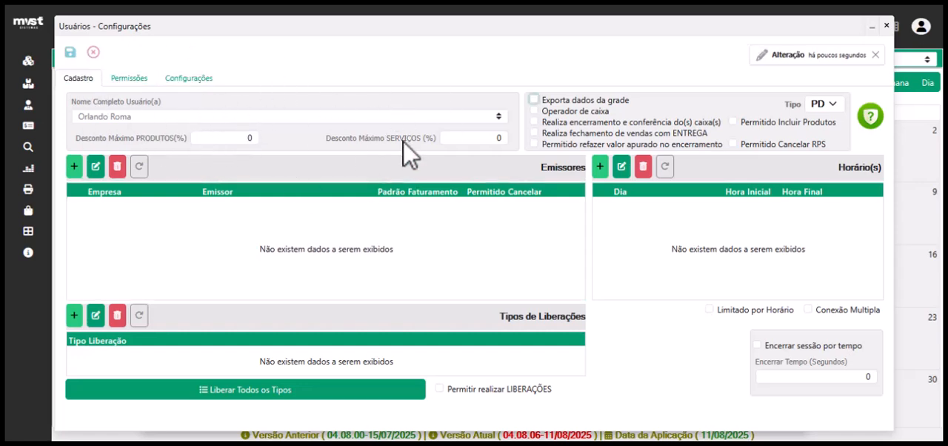
pyautogui.click(223, 138)
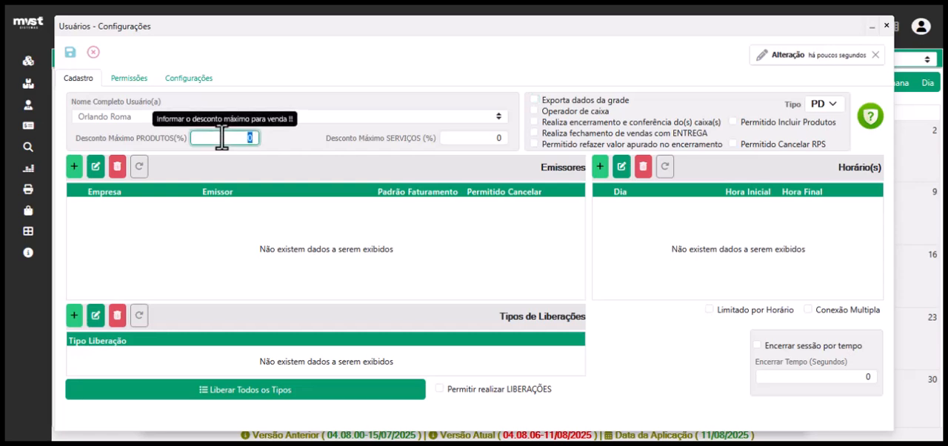
pyautogui.click(480, 138)
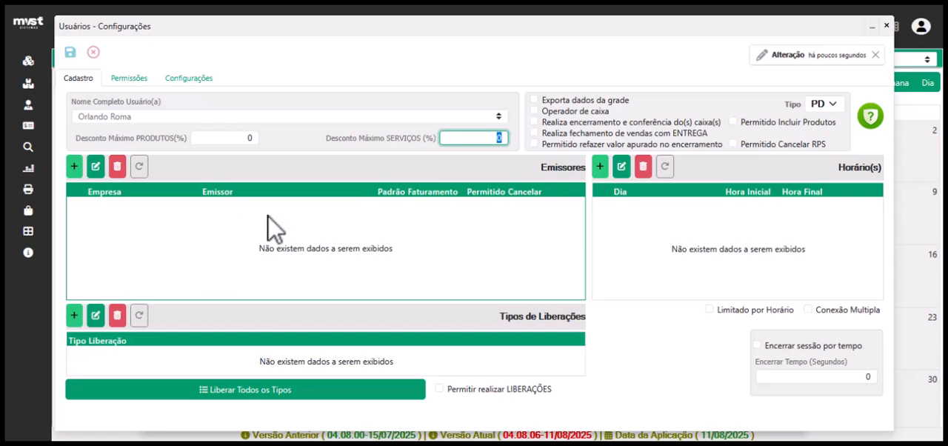
pyautogui.click(209, 187)
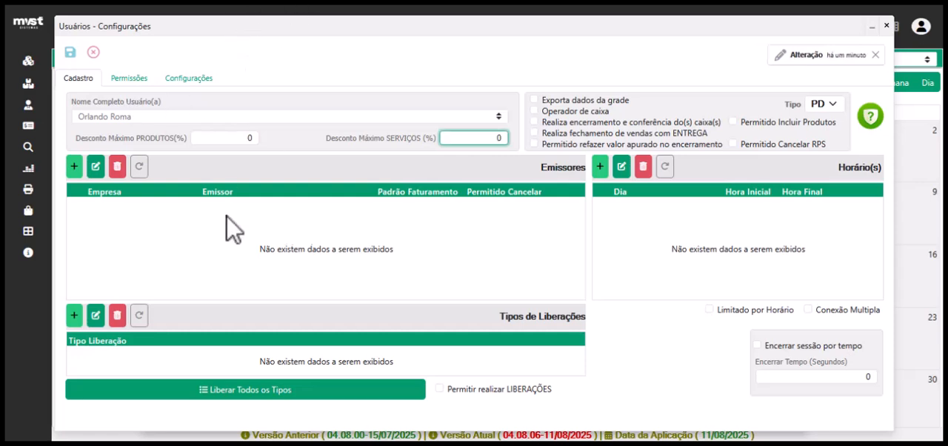
# Try adding an issuer for the company with REQ - Série:REQ - Validador:REQ, Padrão Faturamento set to Sim and Permitido Cancelar enabled.
pyautogui.click(73, 169)
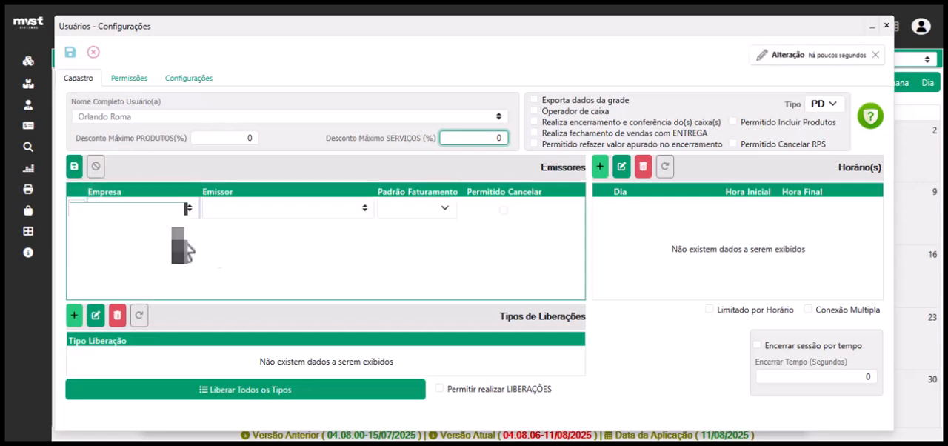
pyautogui.click(188, 211)
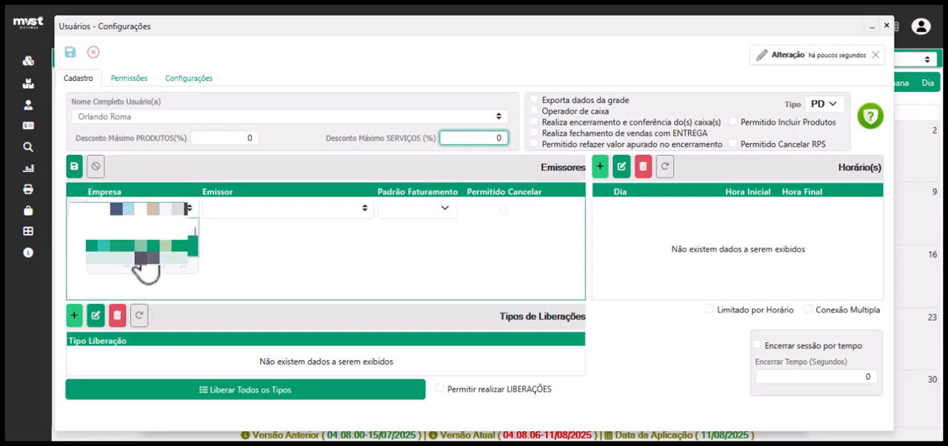
pyautogui.click(141, 252)
pyautogui.click(363, 210)
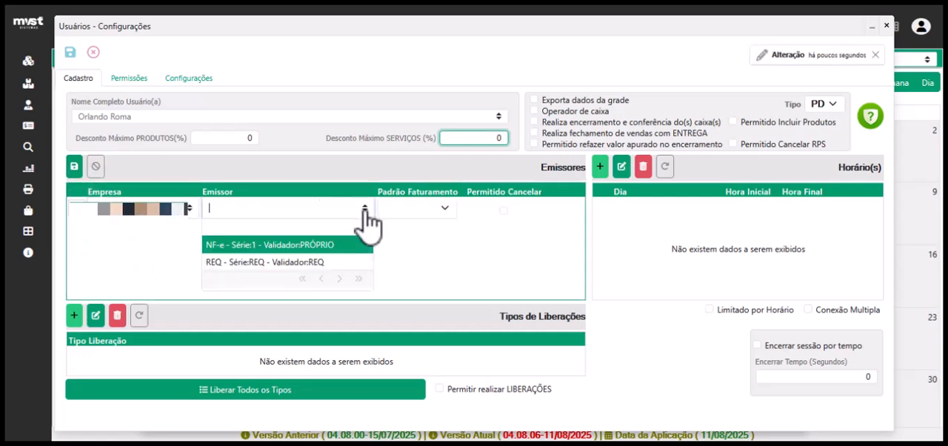
pyautogui.click(282, 263)
pyautogui.click(446, 206)
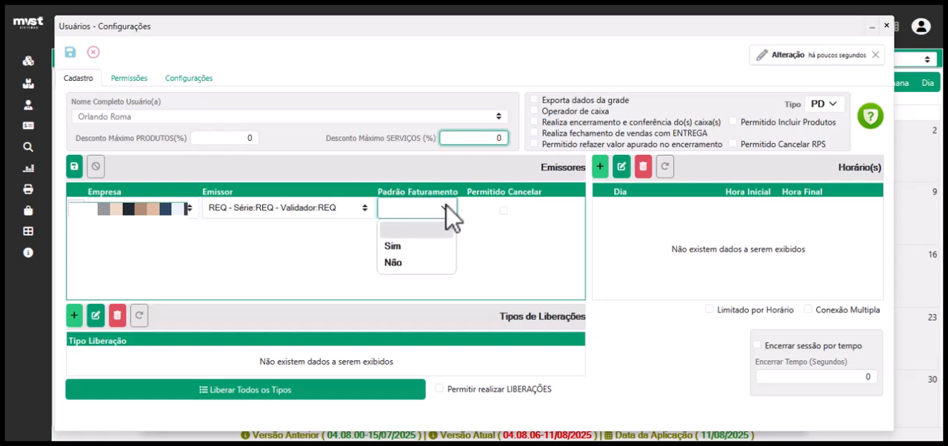
pyautogui.click(427, 248)
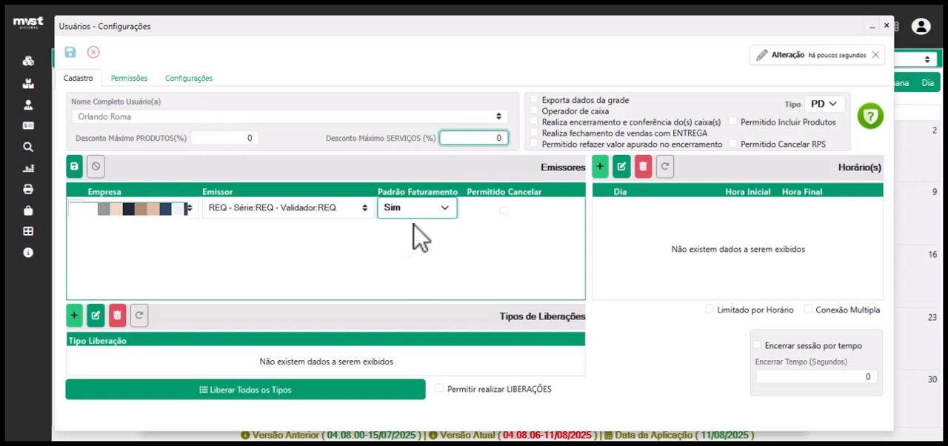
pyautogui.click(504, 211)
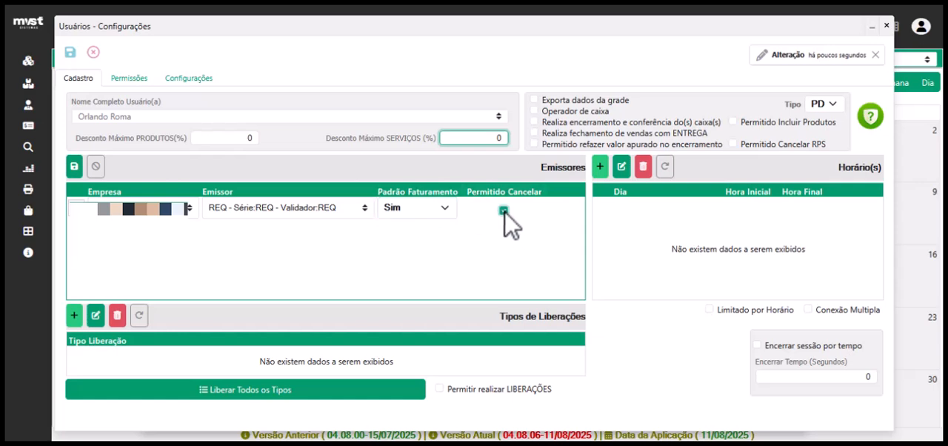
pyautogui.click(74, 166)
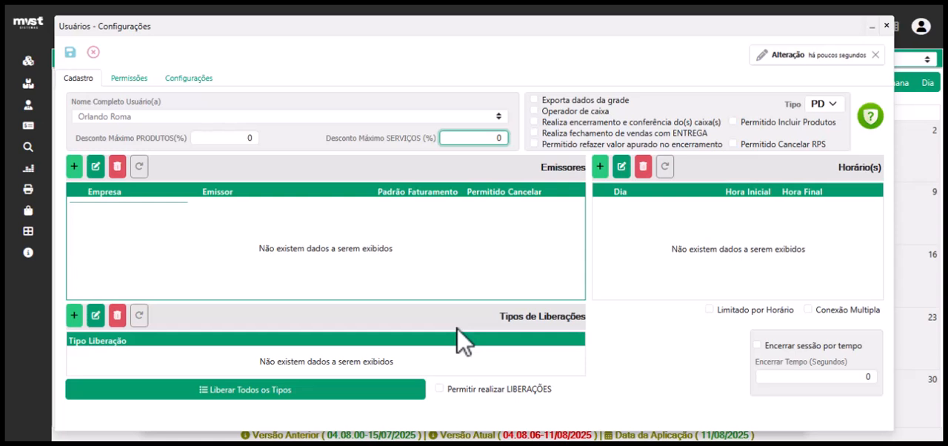
# Examine the release types available for a new Tipos de Liberações row, and discard the row.
pyautogui.click(74, 315)
pyautogui.click(403, 358)
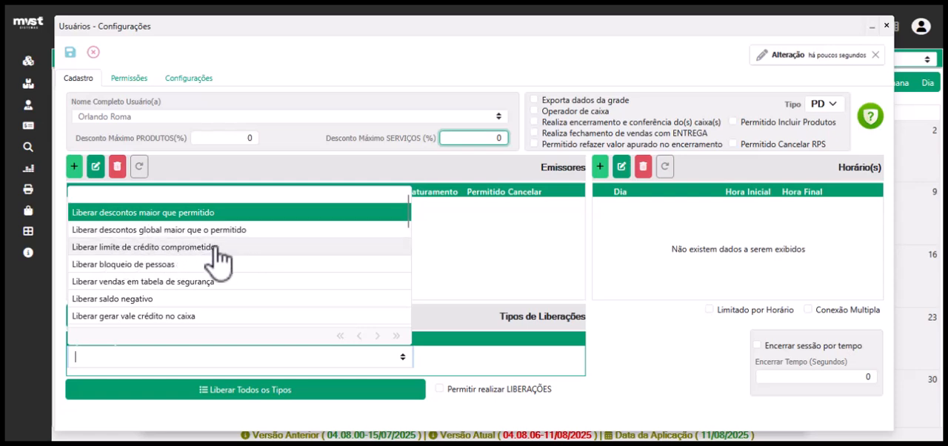
pyautogui.scroll(-10, 148, 272)
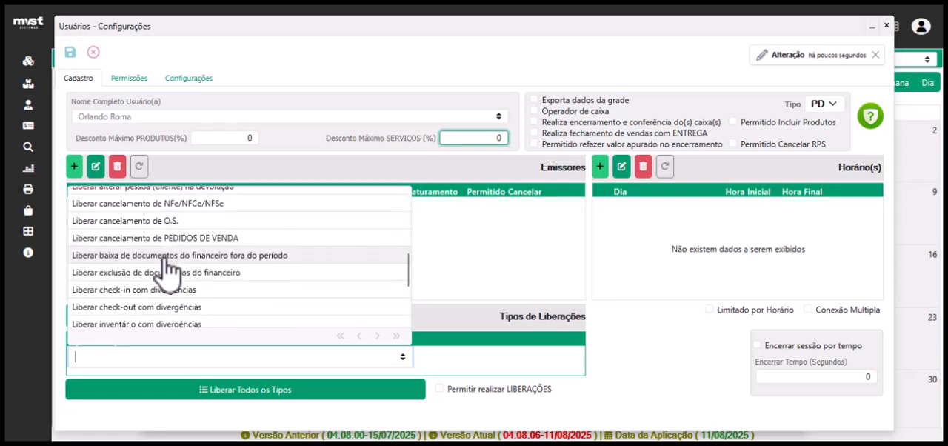
pyautogui.scroll(10, 169, 271)
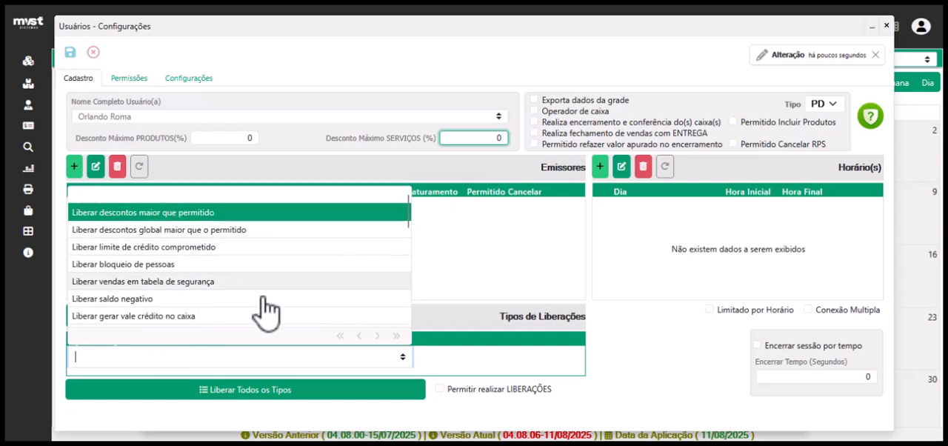
pyautogui.click(473, 325)
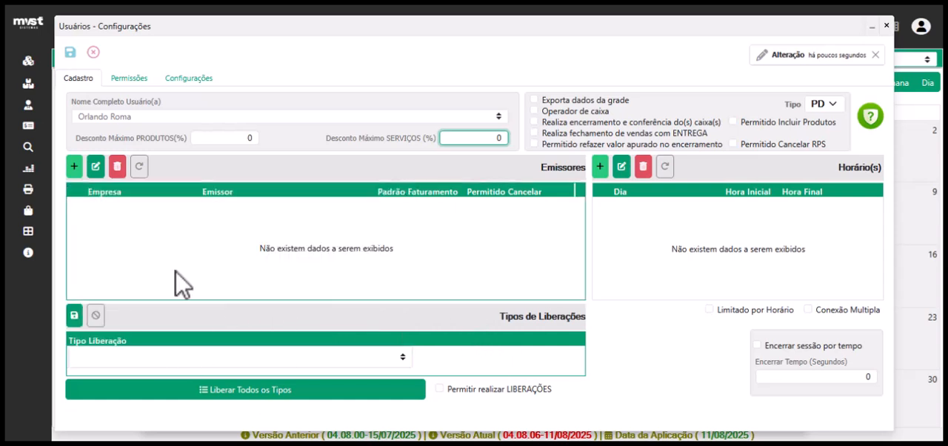
pyautogui.click(95, 315)
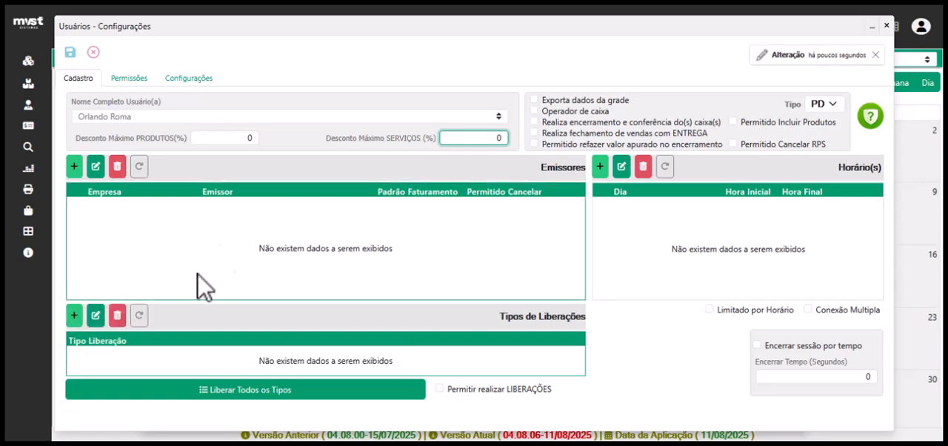
# Release all release types to the user and enable Permitir realizar LIBERAÇÕES.
pyautogui.click(239, 391)
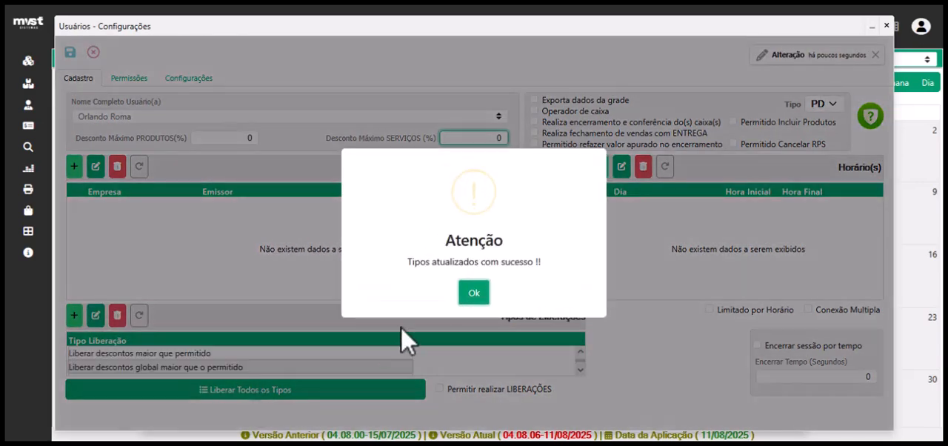
pyautogui.click(474, 294)
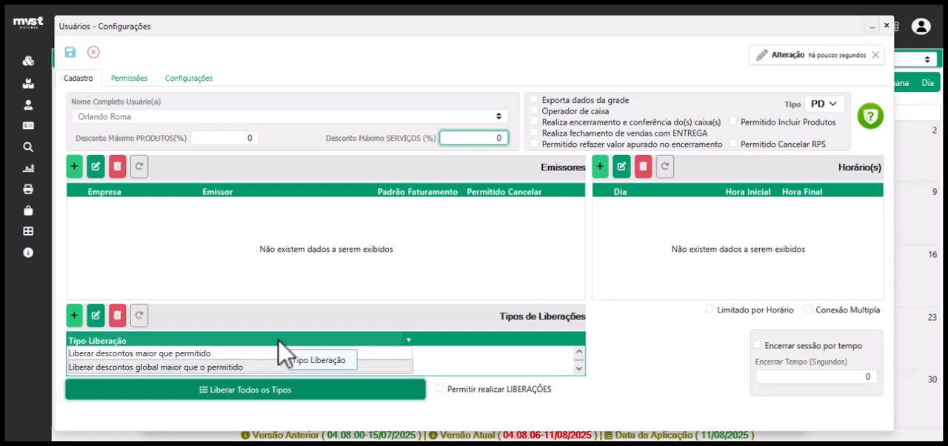
pyautogui.click(467, 392)
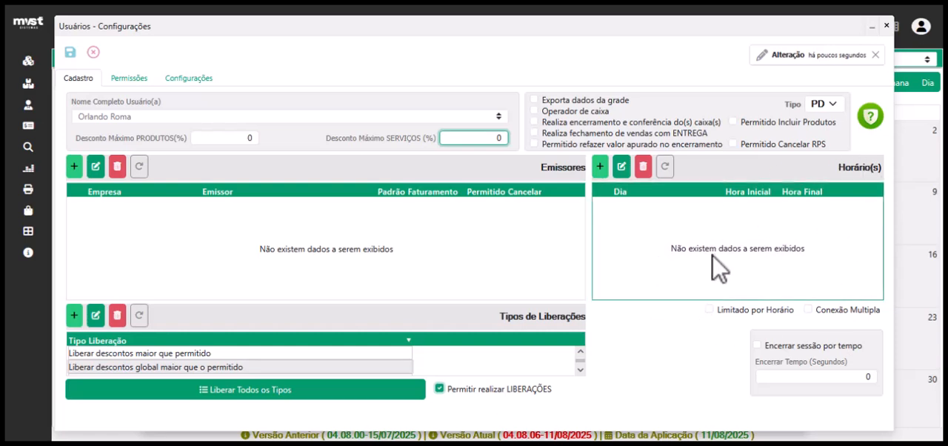
# Try adding a Sábado access schedule row with Hora Inicial 08, and discard the row.
pyautogui.click(601, 167)
pyautogui.click(649, 211)
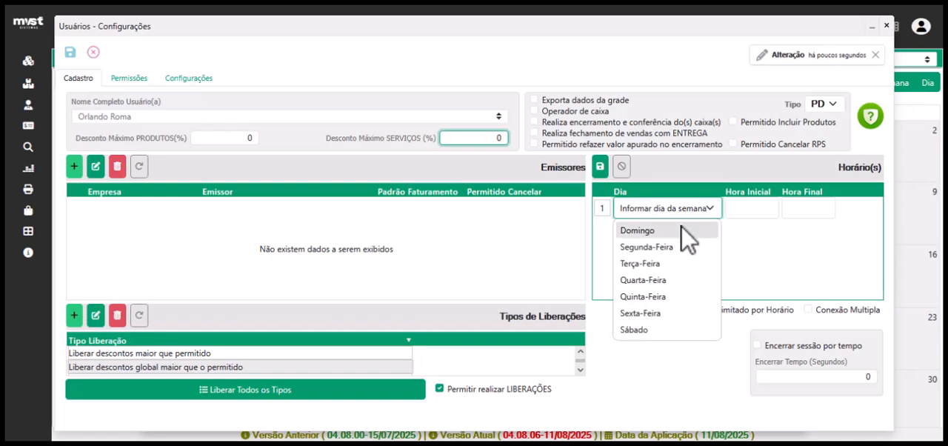
pyautogui.click(656, 330)
pyautogui.click(760, 209)
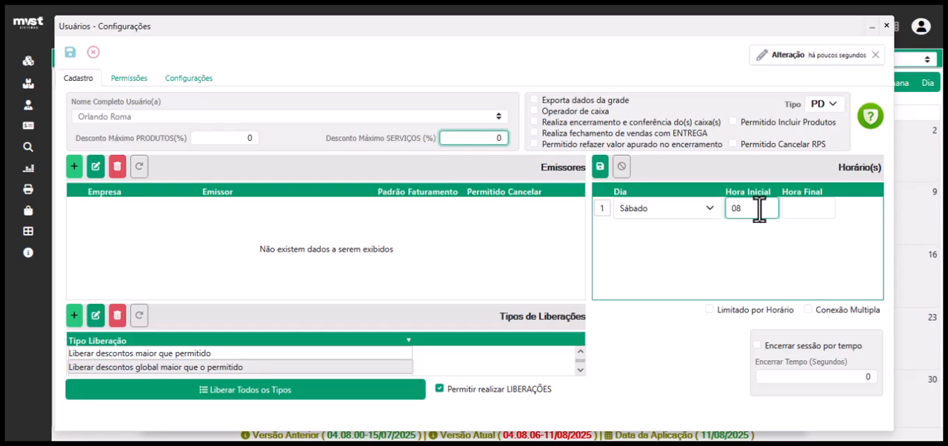
pyautogui.click(803, 208)
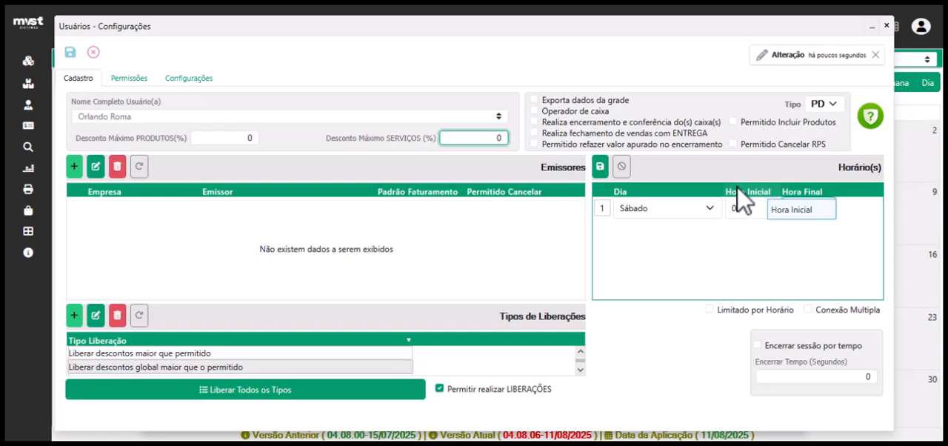
pyautogui.click(623, 169)
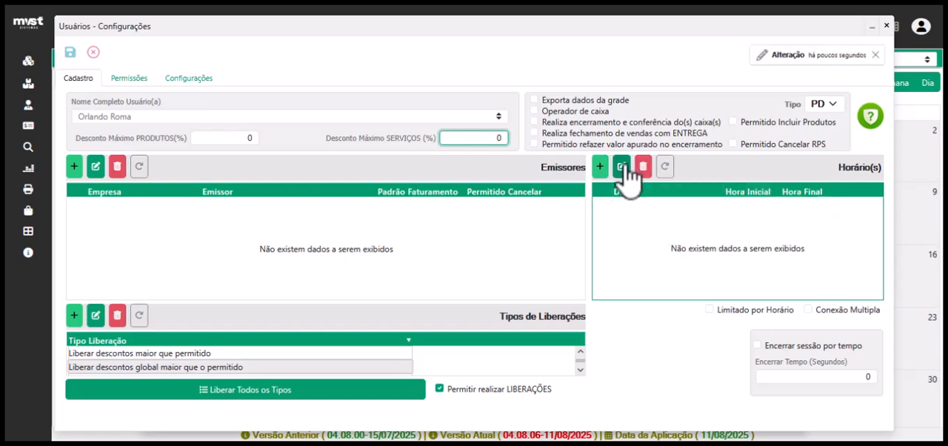
# Enable Exporta dados da grade, Realiza encerramento e conferência do(s) caixa(s), Realiza fechamento de vendas com ENTREGA and Permitido refazer valor apurado no encerramento.
pyautogui.click(757, 309)
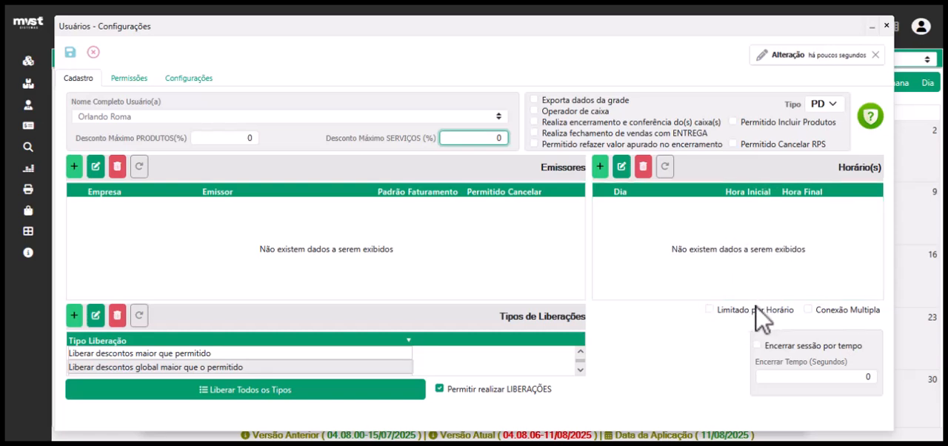
pyautogui.moveTo(841, 324)
pyautogui.click(584, 110)
pyautogui.click(584, 100)
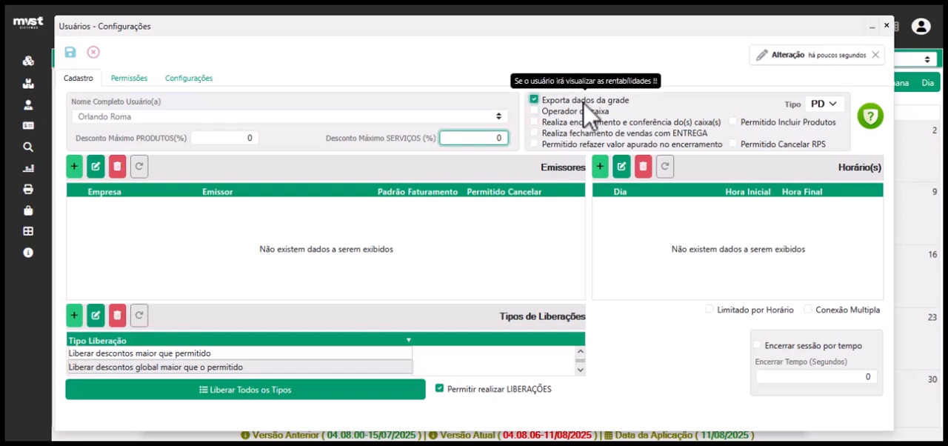
pyautogui.rightClick(433, 226)
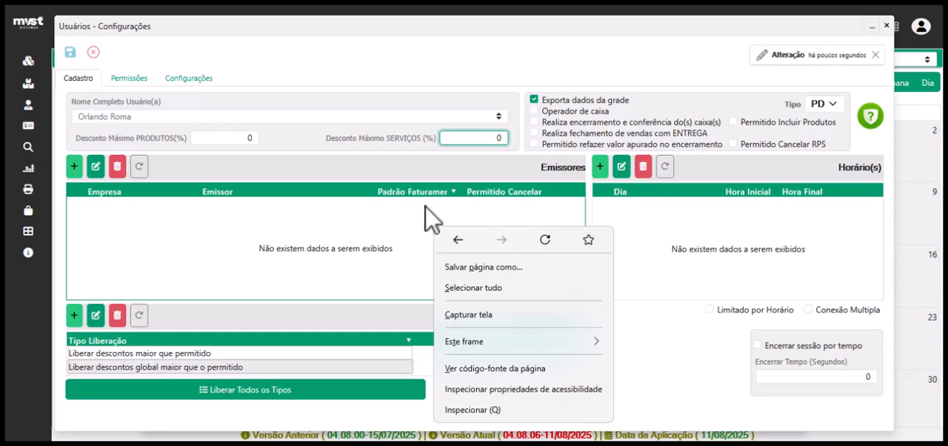
pyautogui.click(630, 123)
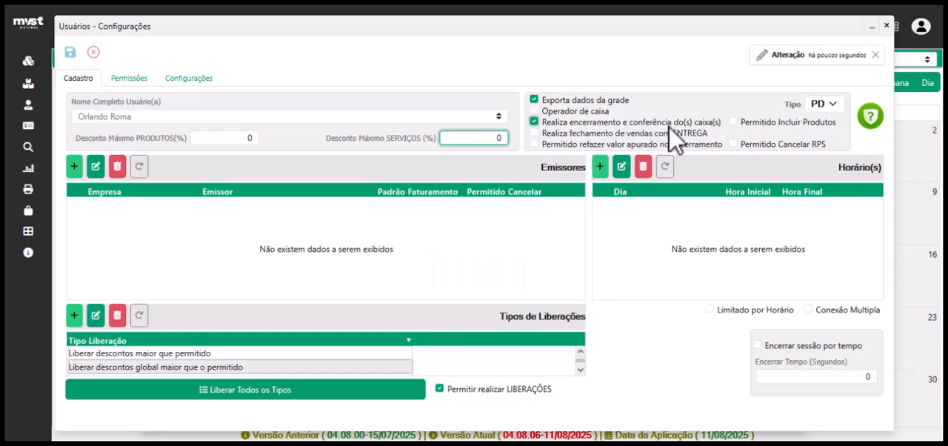
pyautogui.click(589, 143)
pyautogui.click(584, 133)
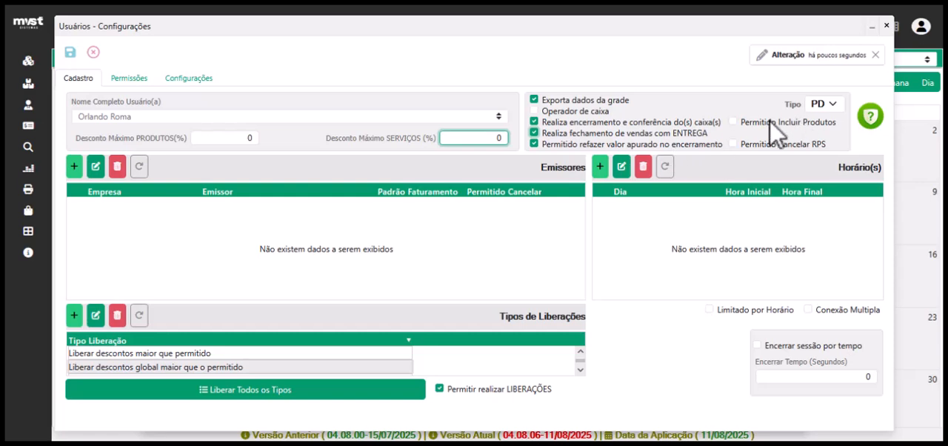
# Examine the Permitido Incluir Produtos option and the available Tipo choices for retail sales closing, keeping both settings as they are.
pyautogui.moveTo(777, 126)
pyautogui.click(733, 121)
pyautogui.click(764, 121)
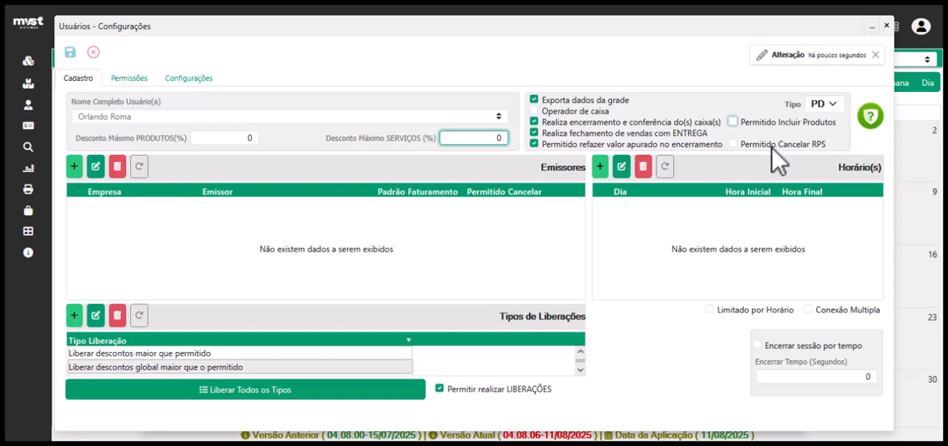
pyautogui.click(831, 105)
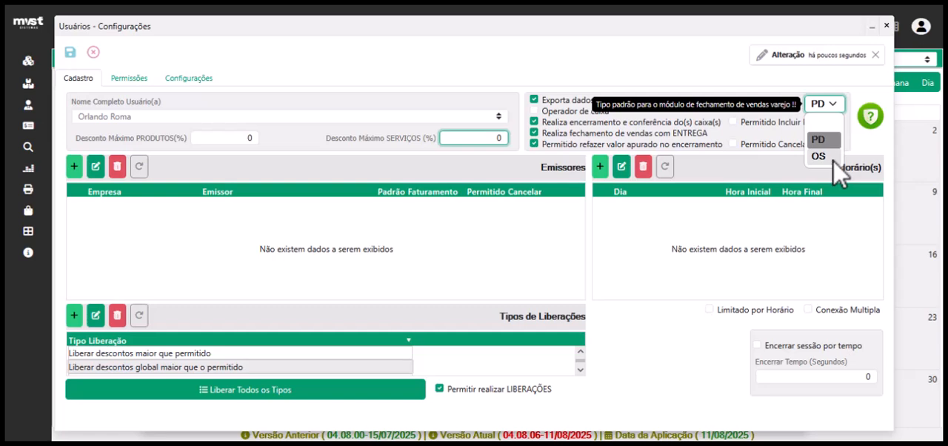
pyautogui.click(197, 108)
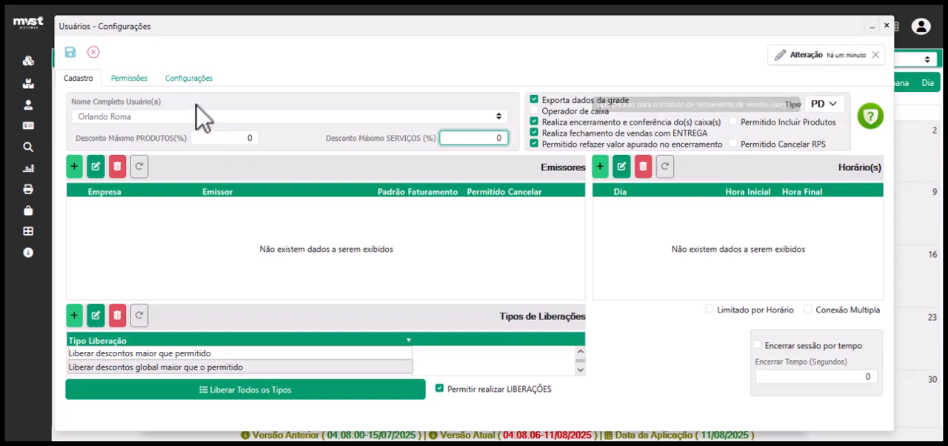
# Enable Altera preço unitário na venda in the user's permissions, and examine the choices for default employee and product search form.
pyautogui.click(131, 78)
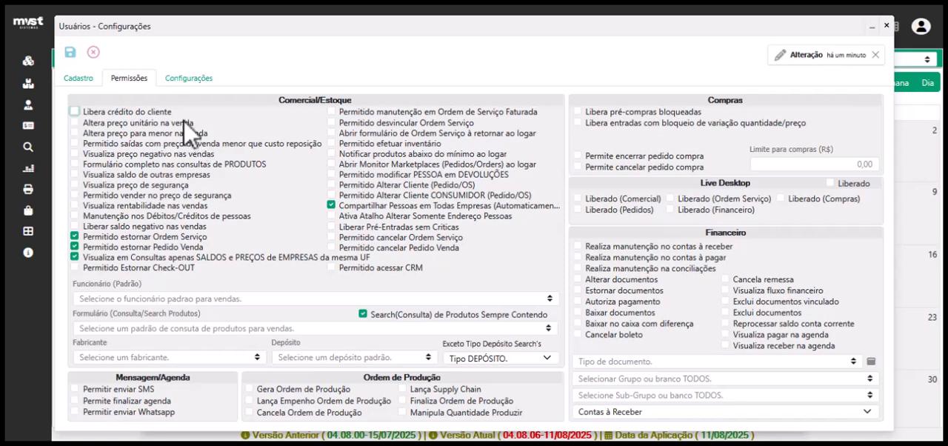
pyautogui.click(144, 125)
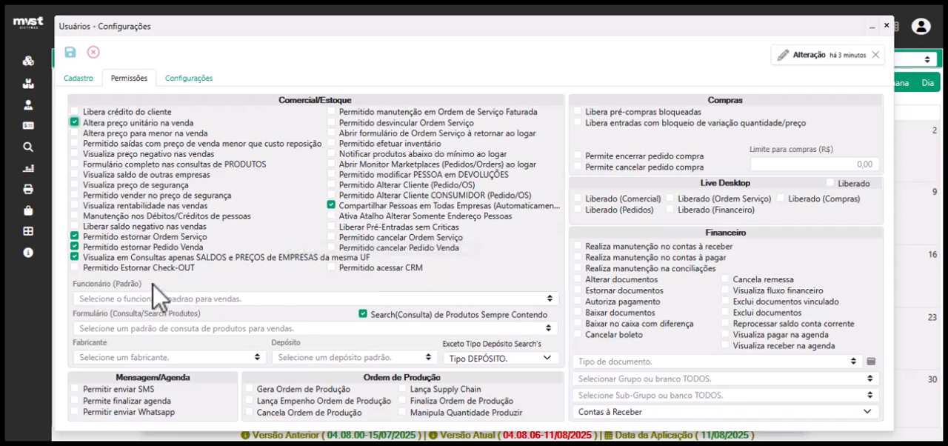
pyautogui.click(549, 298)
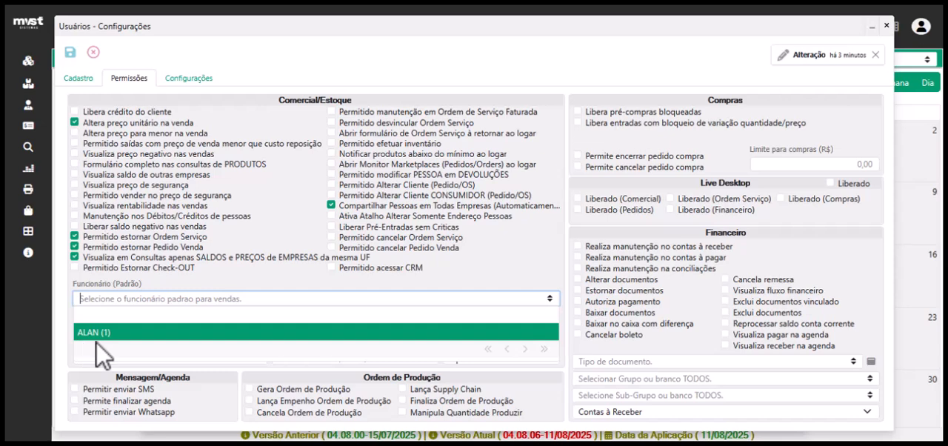
pyautogui.click(147, 282)
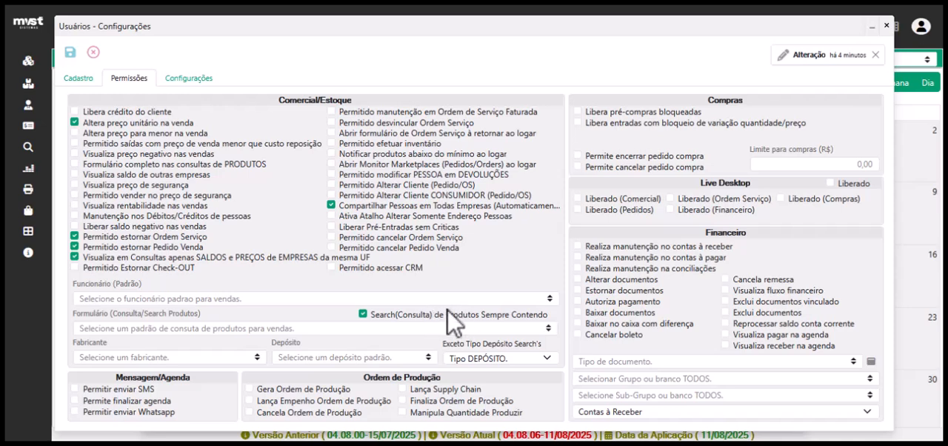
pyautogui.moveTo(447, 312)
pyautogui.click(549, 329)
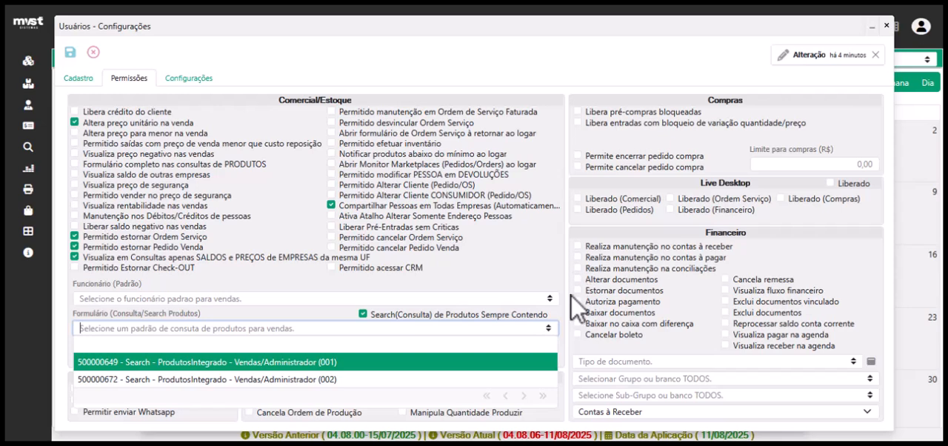
pyautogui.click(459, 303)
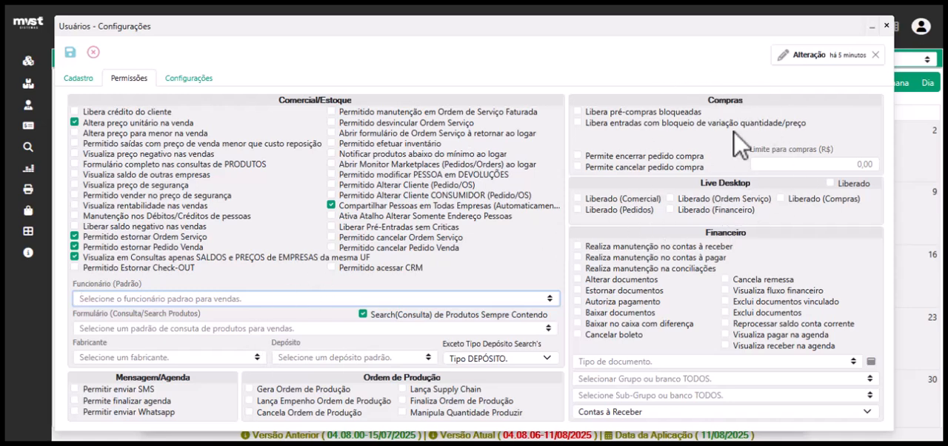
# Try enabling Libera pré-compras bloqueadas and Libera entradas com bloqueio de variação quantidade/preço in the Compras permissions, and disable them again.
pyautogui.click(652, 113)
pyautogui.click(646, 122)
pyautogui.click(659, 112)
pyautogui.click(650, 124)
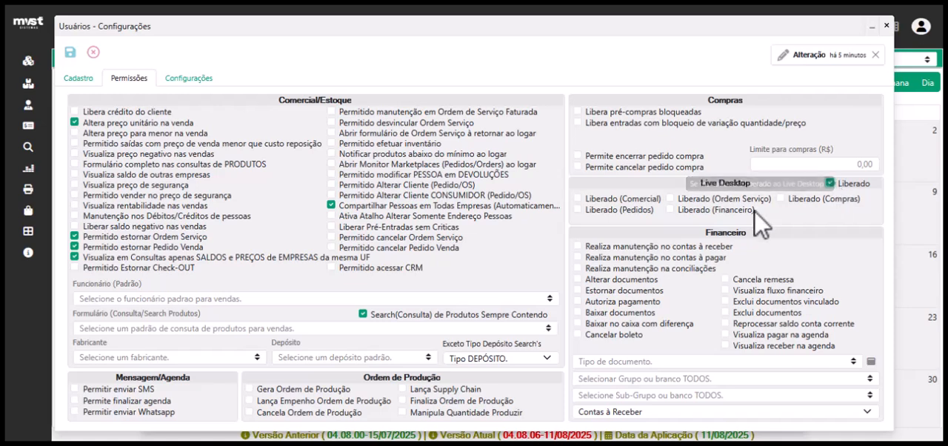
# Release Live Desktop to the user for Comercial, Pedidos, Ordem Serviço, Financeiro and Compras.
pyautogui.click(633, 209)
pyautogui.click(636, 210)
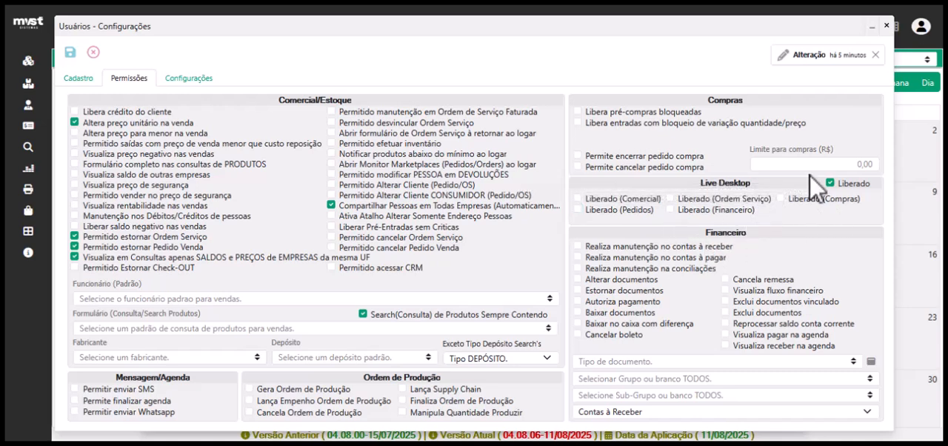
pyautogui.click(578, 197)
pyautogui.click(578, 209)
pyautogui.click(670, 199)
pyautogui.click(670, 210)
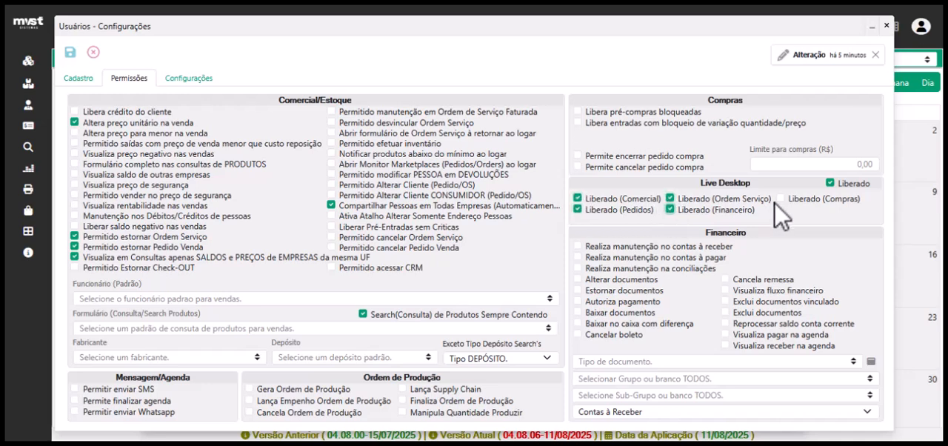
pyautogui.click(782, 199)
# Try adding an Ações por Formulário row for the form 464567698 - Pessoas with the Excluir action, and discard the row.
pyautogui.click(180, 82)
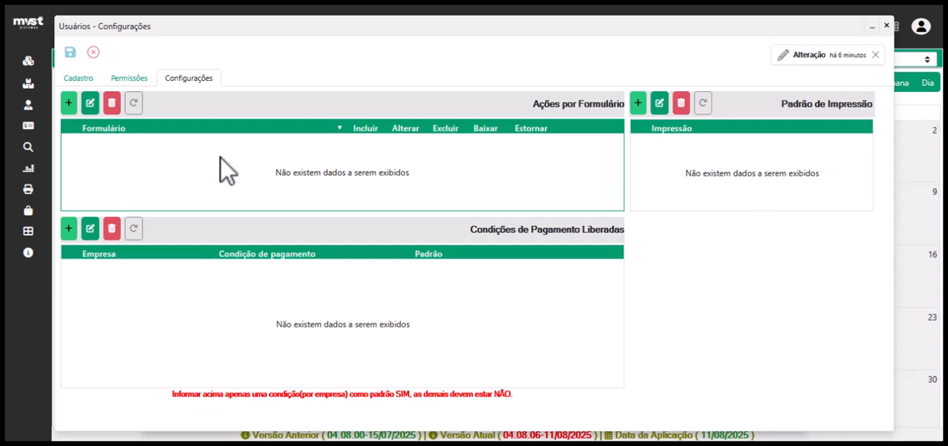
pyautogui.click(68, 102)
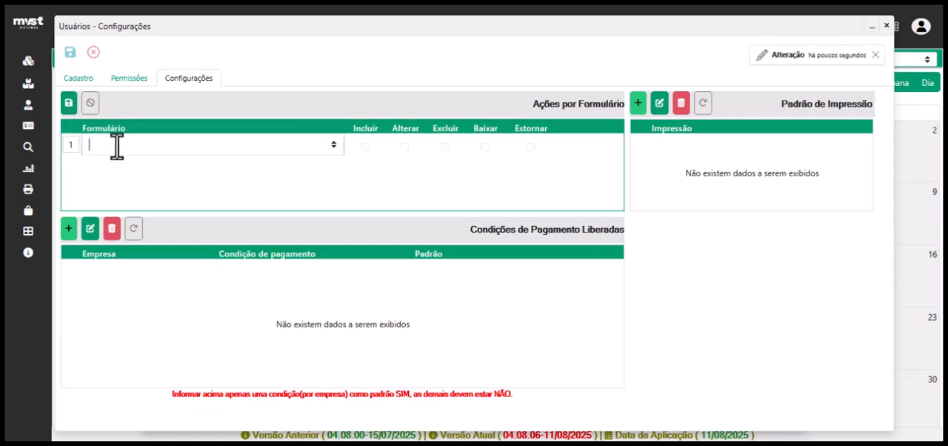
pyautogui.write('pessoas')
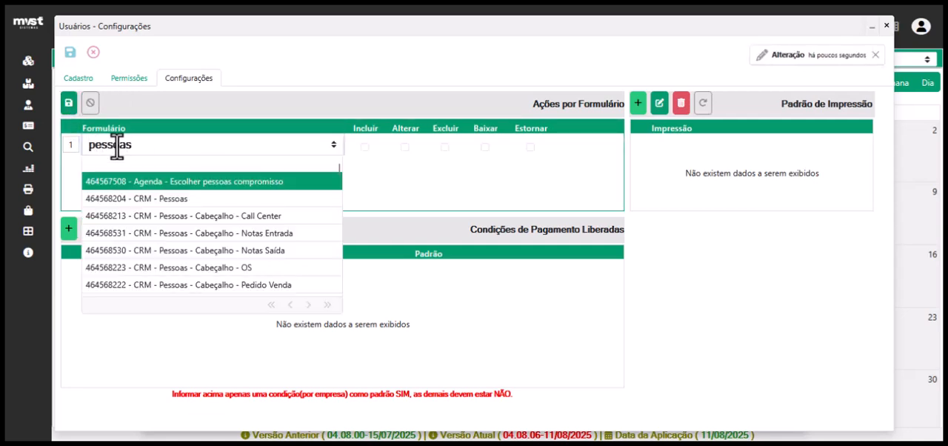
pyautogui.scroll(-5, 142, 206)
pyautogui.scroll(5, 140, 206)
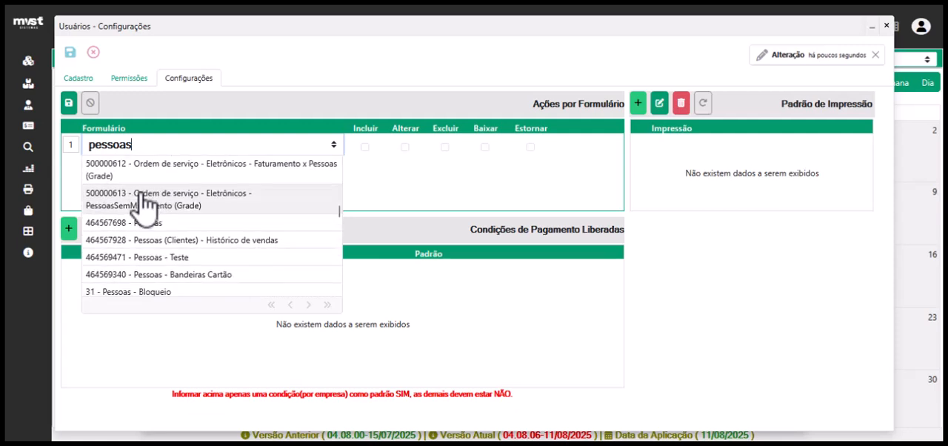
pyautogui.click(154, 225)
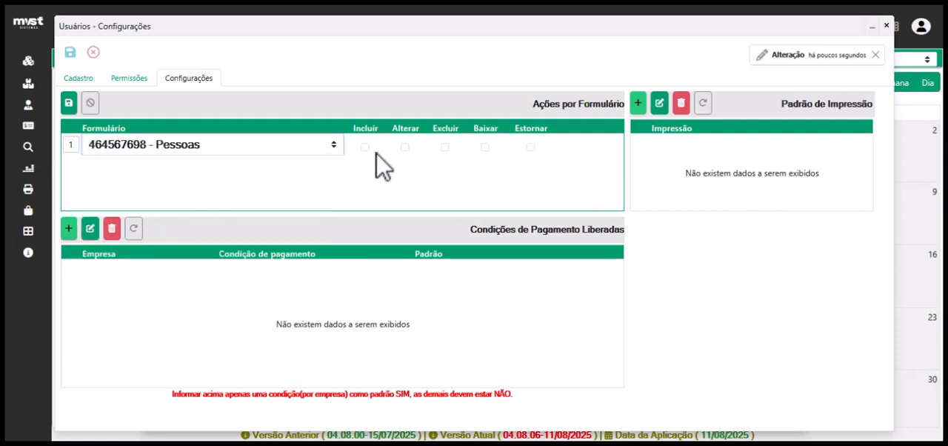
pyautogui.click(445, 148)
pyautogui.click(445, 147)
pyautogui.click(91, 104)
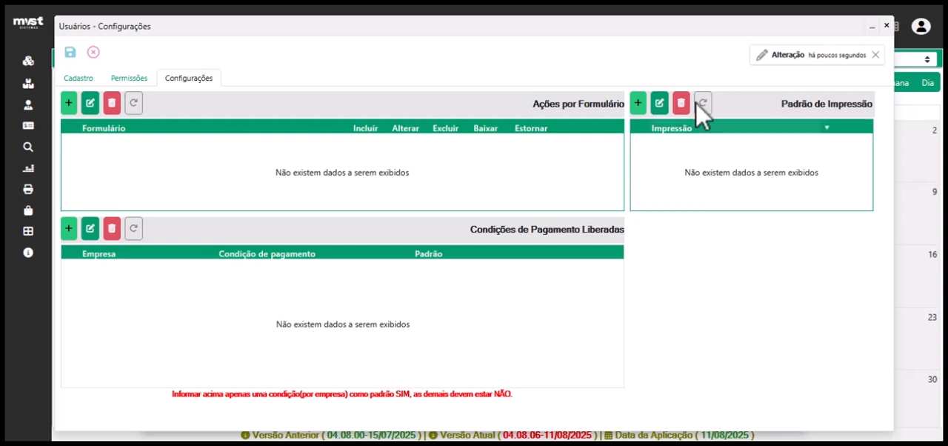
# Add PDF as the user's Padrão de Impressão and save the row.
pyautogui.click(638, 103)
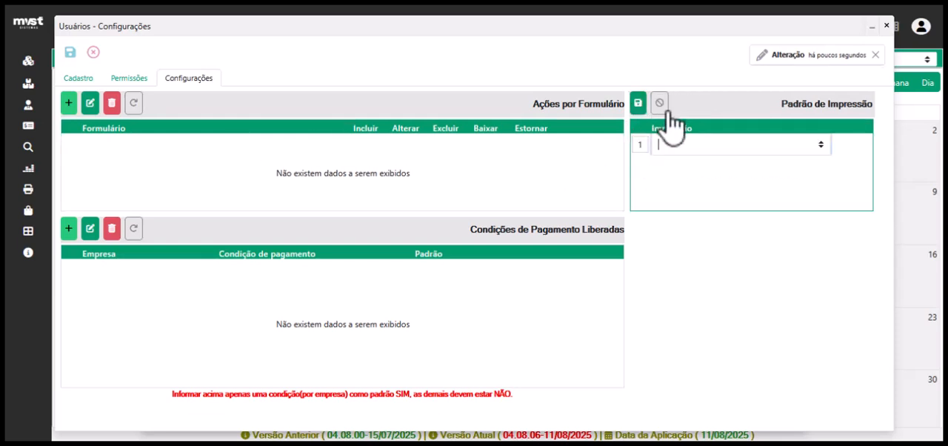
pyautogui.click(820, 147)
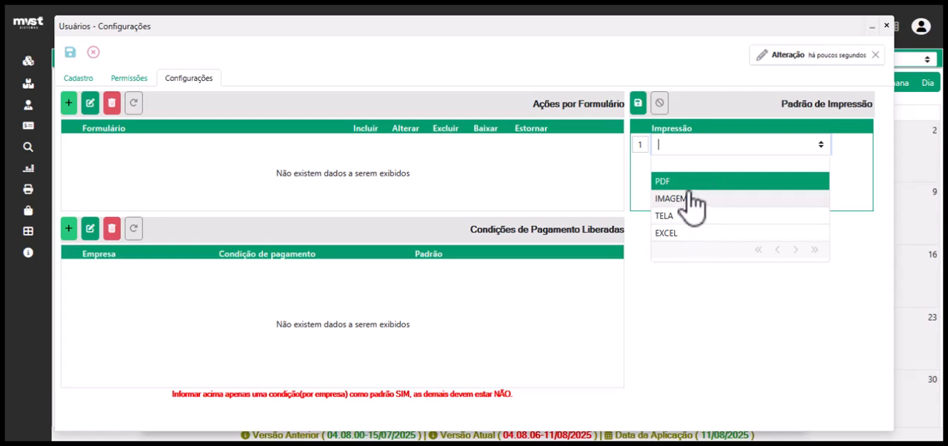
pyautogui.click(671, 182)
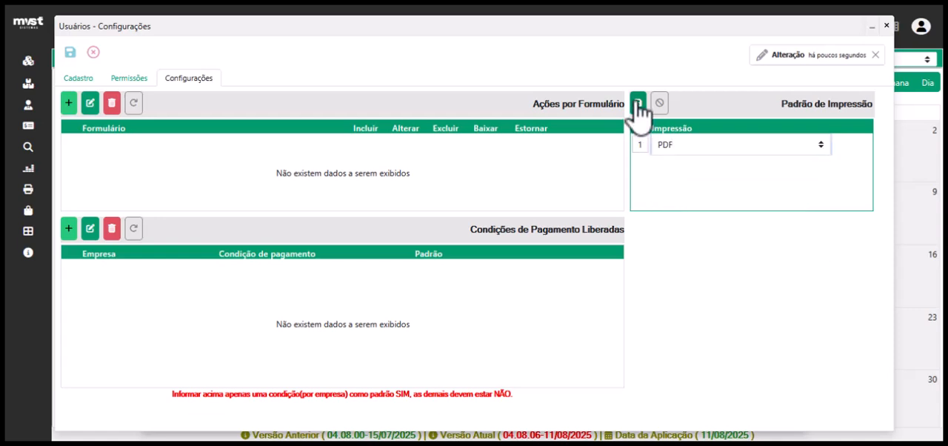
pyautogui.click(638, 103)
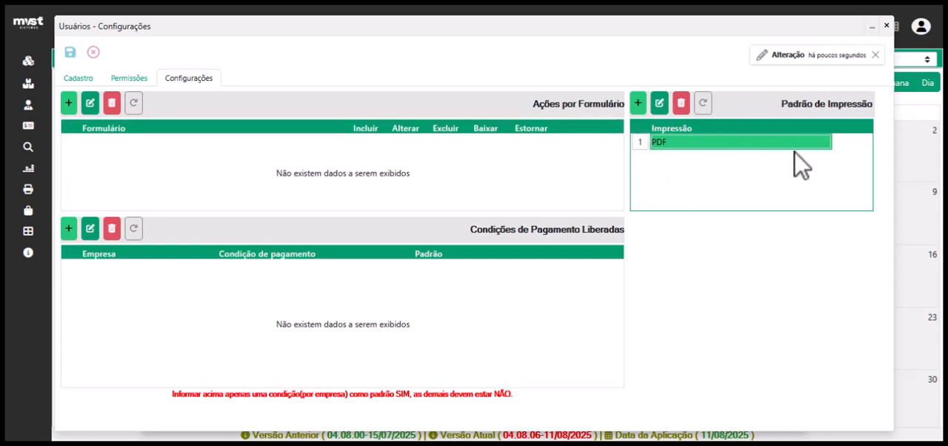
# Save the user's releases and permissions settings and close their form to return to the user record.
pyautogui.click(77, 79)
pyautogui.click(70, 51)
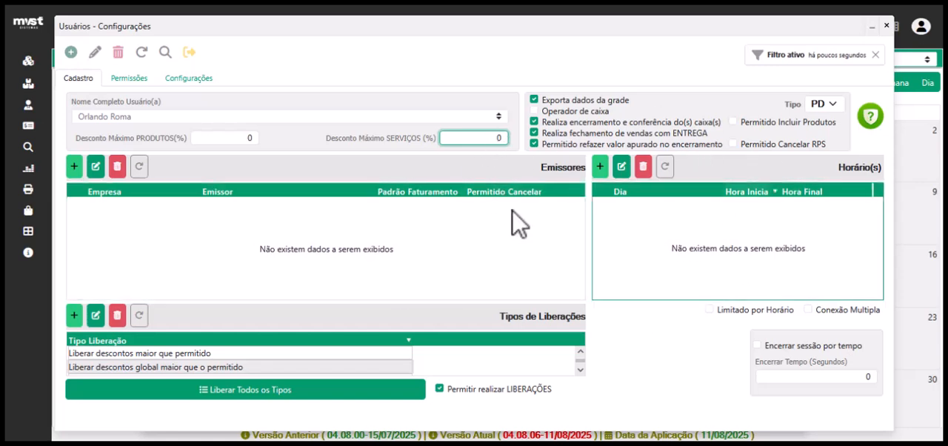
pyautogui.click(887, 25)
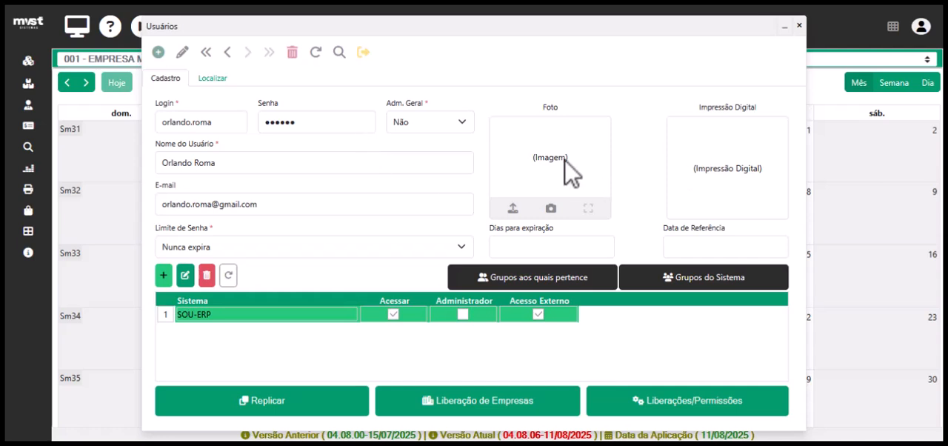
pyautogui.doubleClick(531, 149)
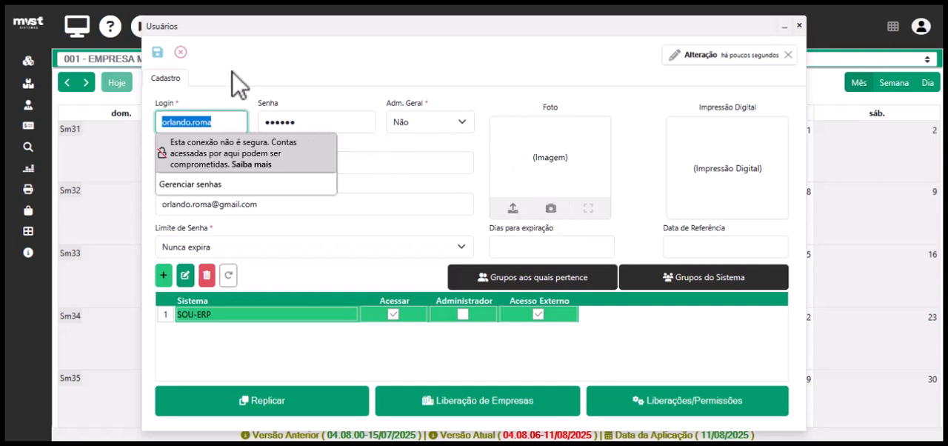
pyautogui.click(180, 52)
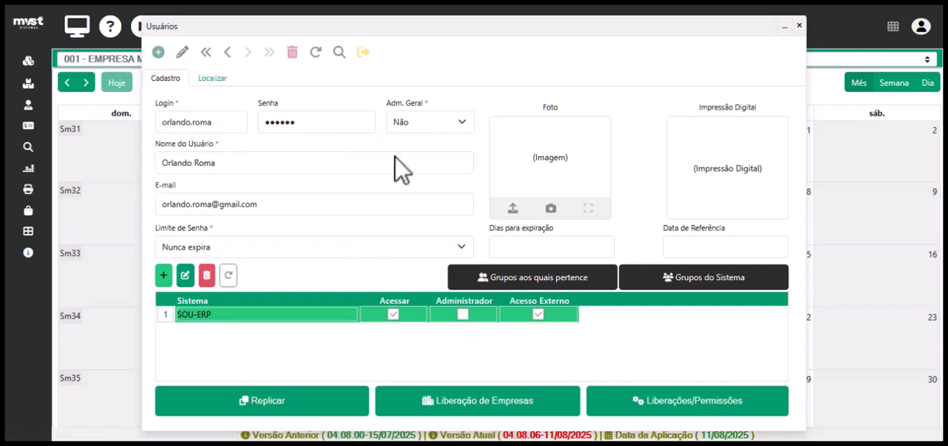